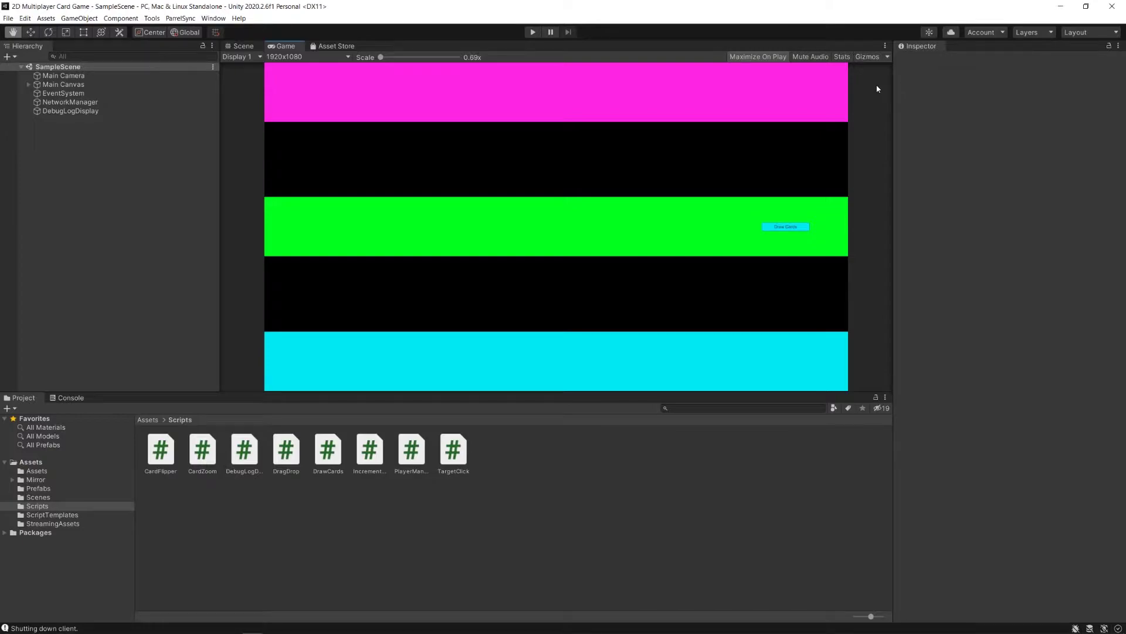
- Open the Collaborate panel from the toolbar and begin setting a Unity Project ID
{"action": "key", "text": "t"}
{"action": "left_click", "coordinate": [930, 33]}
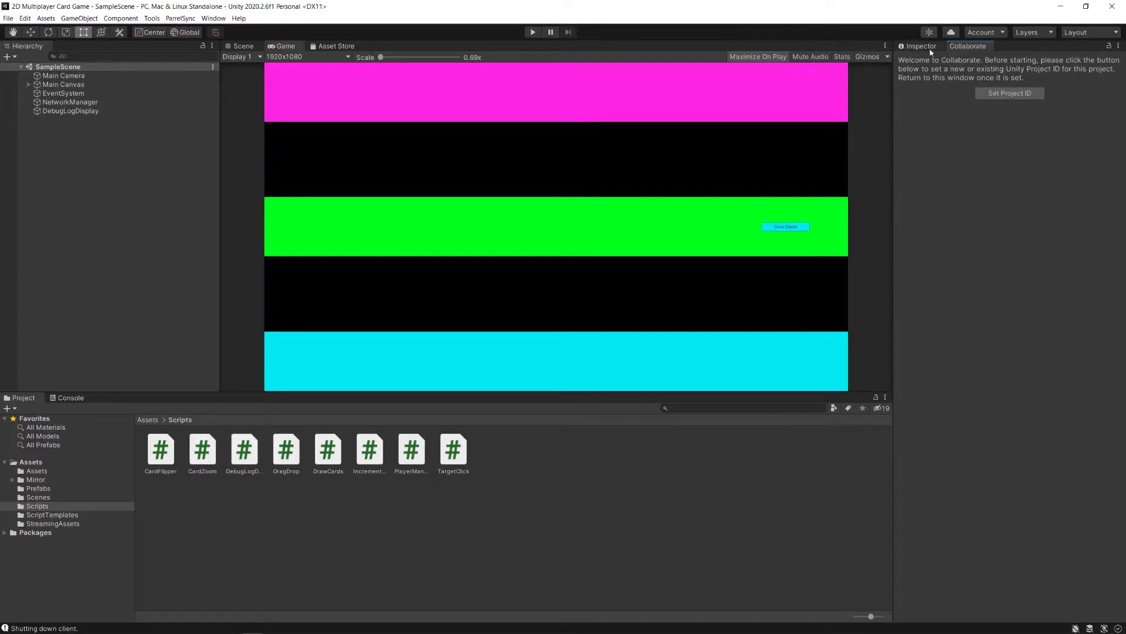
{"action": "left_click", "coordinate": [1011, 93]}
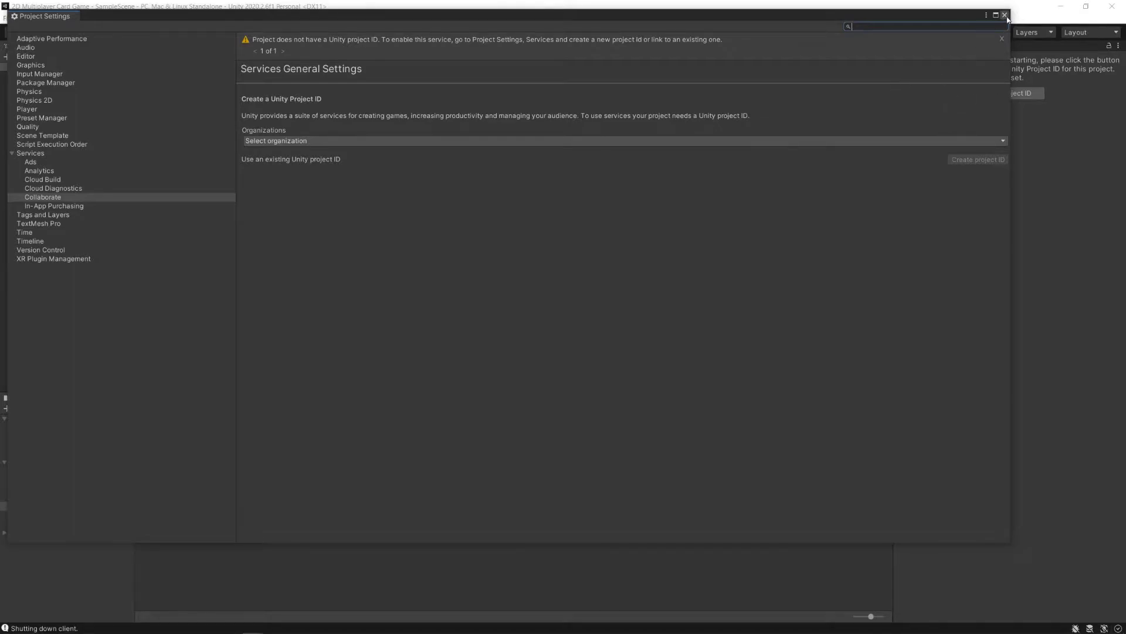
{"action": "left_click", "coordinate": [1005, 15]}
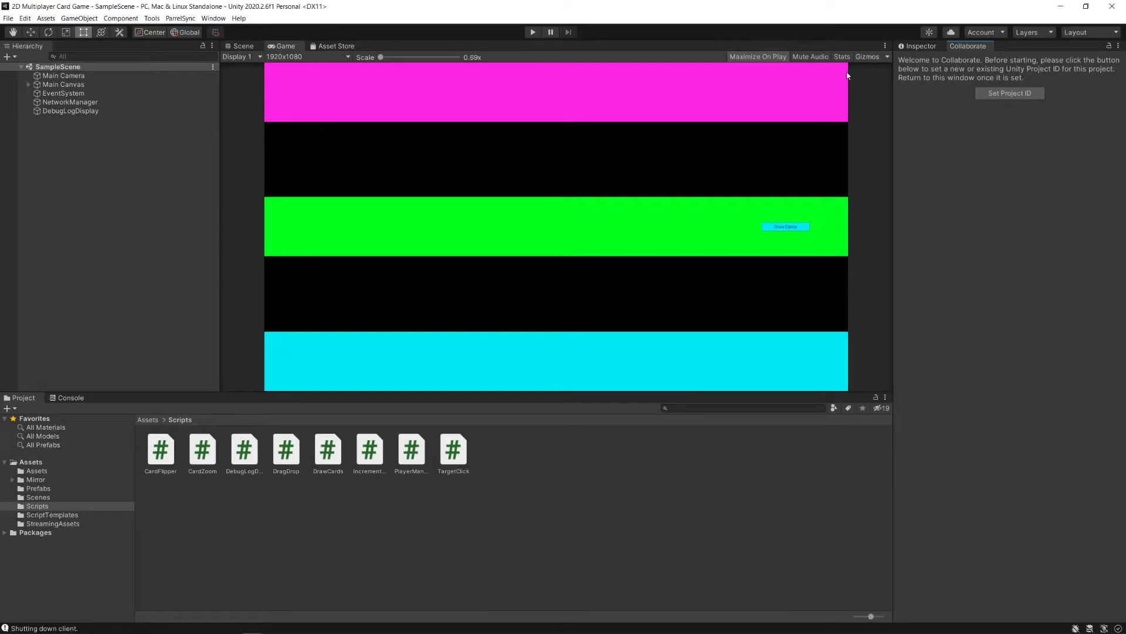
{"action": "left_click", "coordinate": [8, 18]}
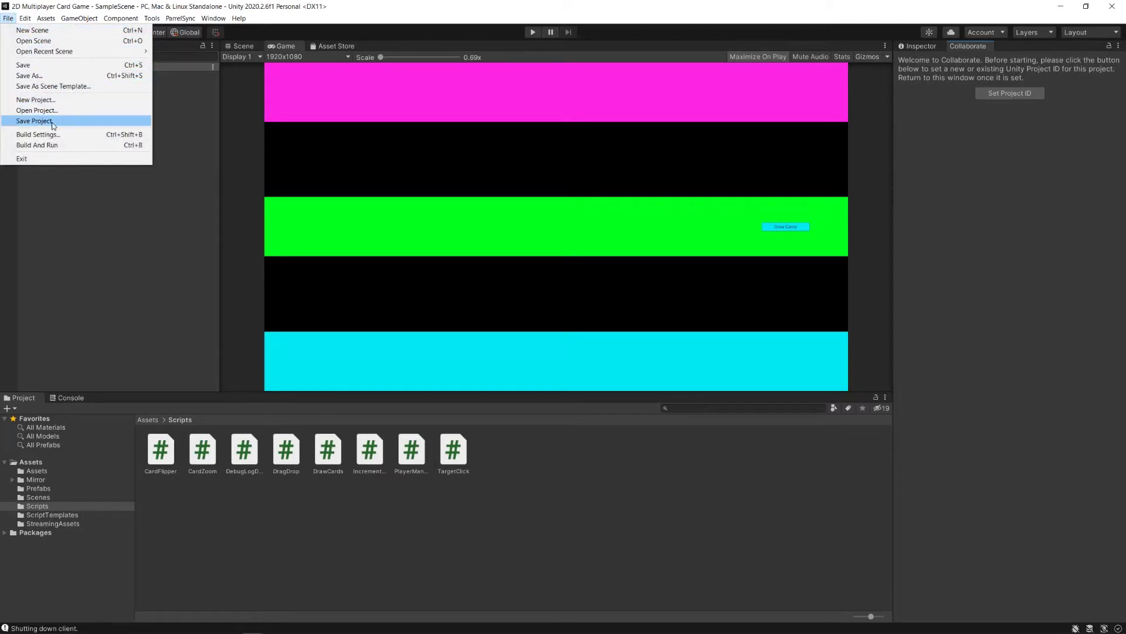
{"action": "left_click", "coordinate": [88, 134]}
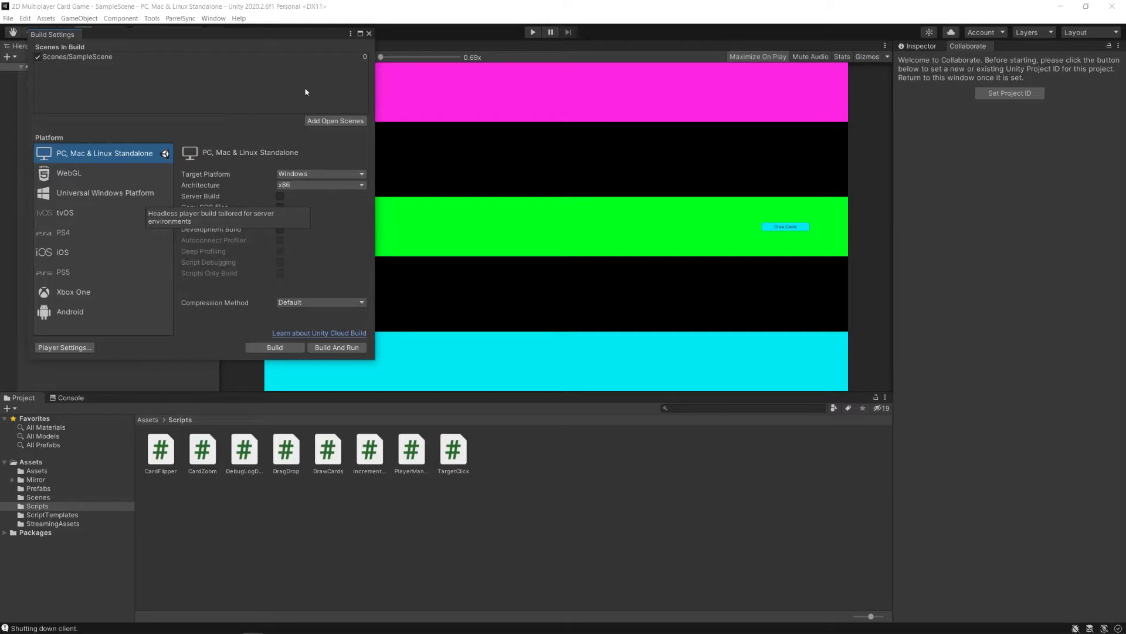
- Close Build Settings and inspect NetworkManager's localhost address, port 7777 transport and HUD in the Inspector
{"action": "left_click", "coordinate": [369, 34]}
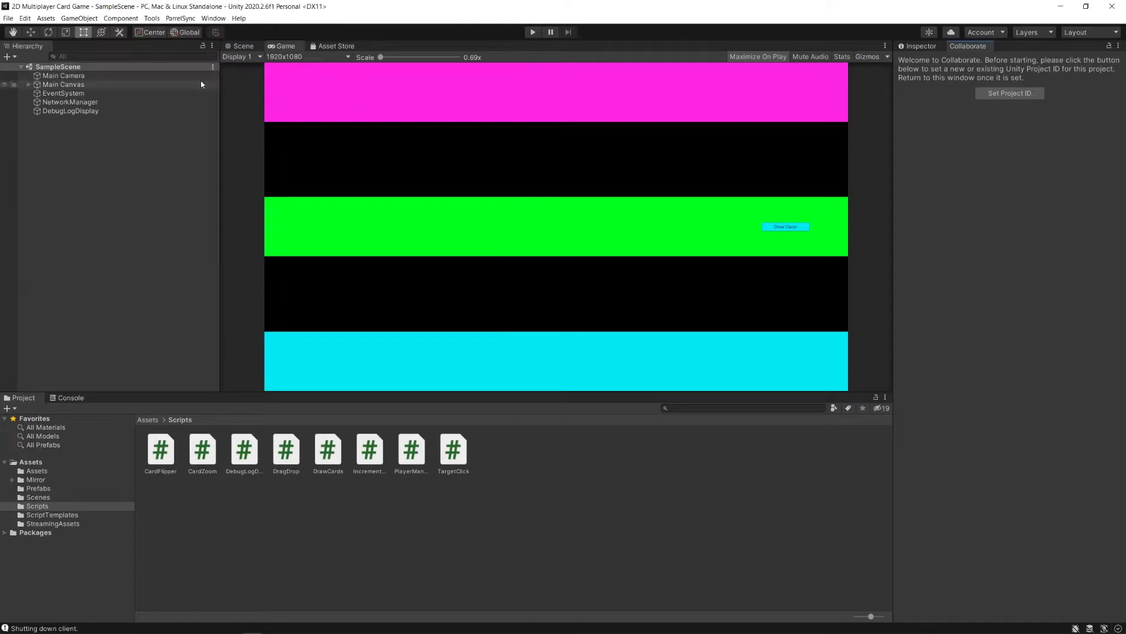
{"action": "left_click", "coordinate": [111, 102]}
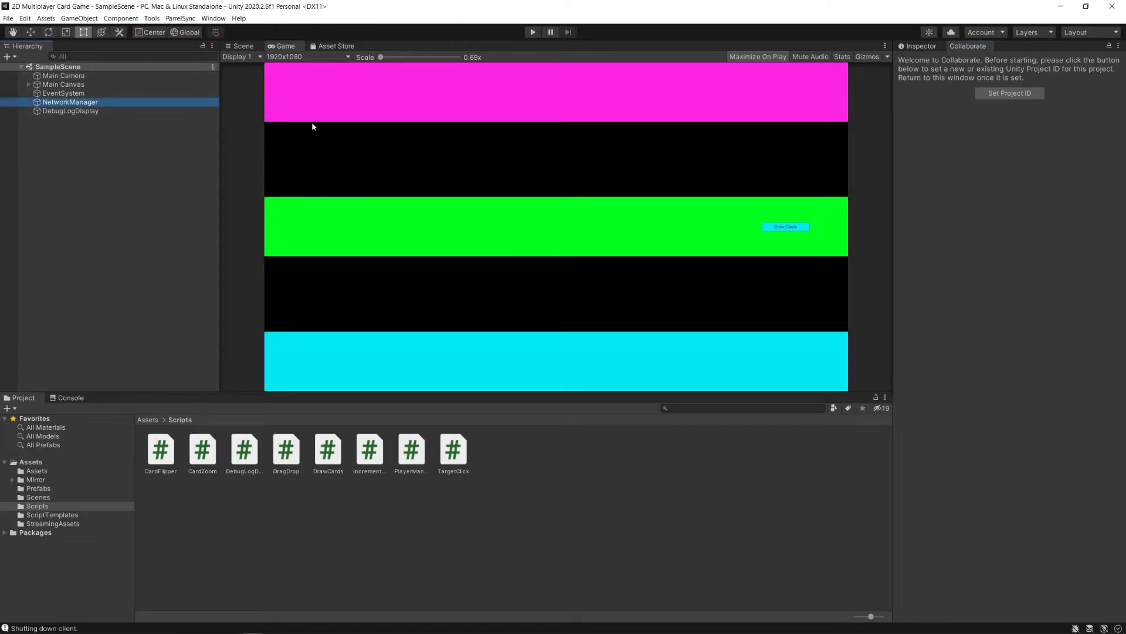
{"action": "left_click", "coordinate": [920, 46]}
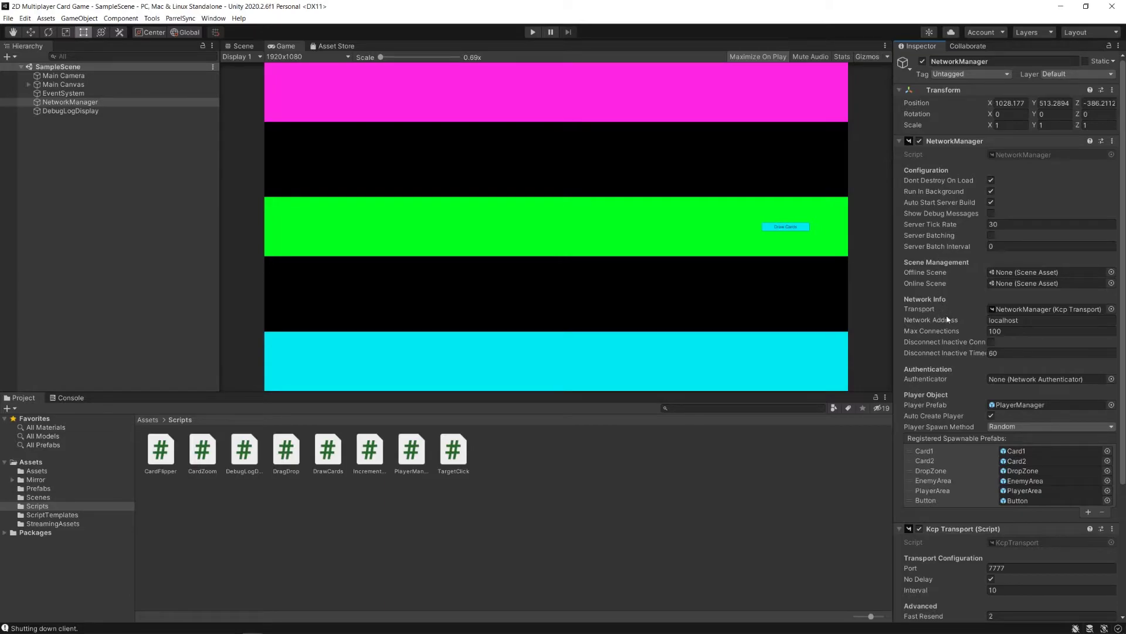
{"action": "left_click", "coordinate": [993, 320]}
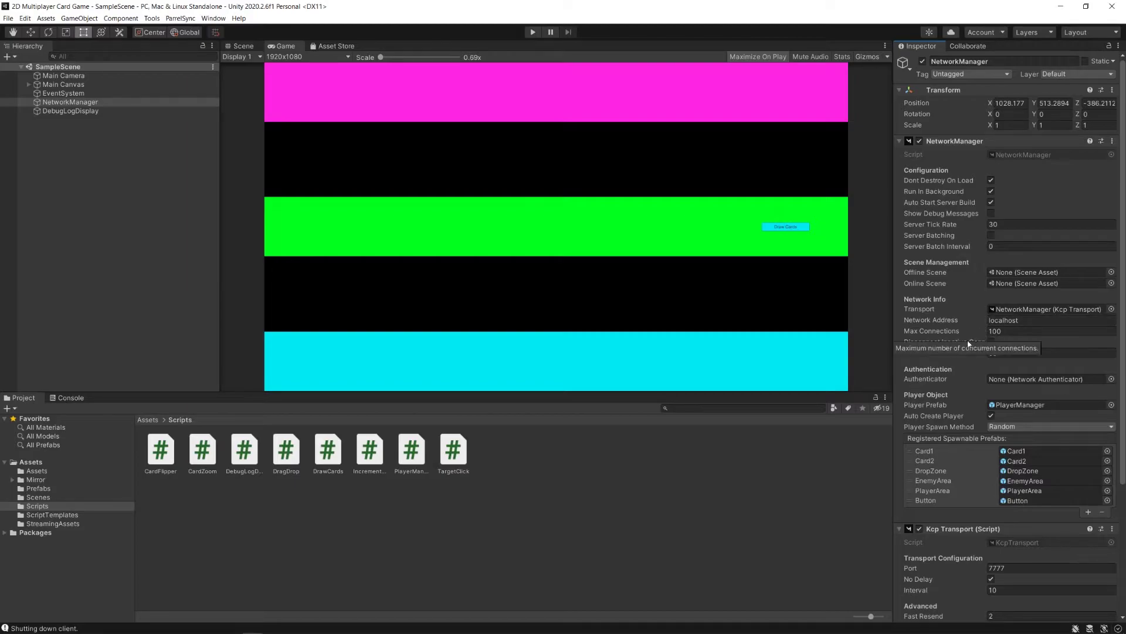
{"action": "scroll", "coordinate": [967, 340], "scroll_direction": "down", "scroll_amount": 3}
{"action": "scroll", "coordinate": [978, 369], "scroll_direction": "down", "scroll_amount": 2}
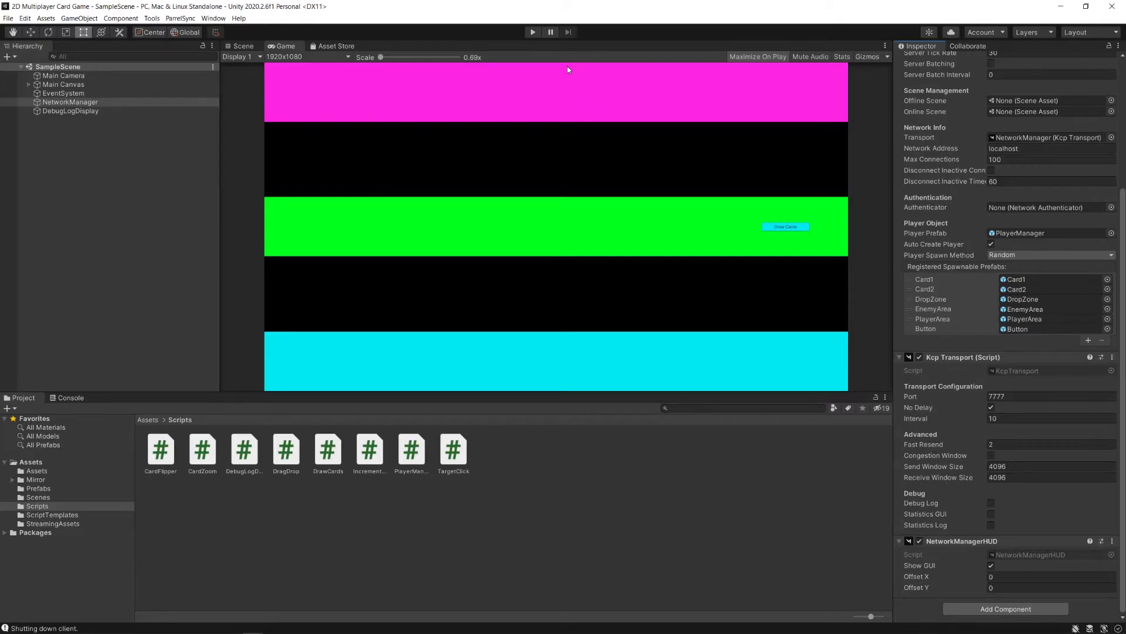
- Read the Mirror Server Hosting guide's build options introduction in Chrome, then return to Unity
{"action": "key", "text": "alt+Tab"}
{"action": "key", "text": "alt+Tab"}
{"action": "key", "text": "alt+Tab"}
{"action": "key", "text": "alt+Tab"}
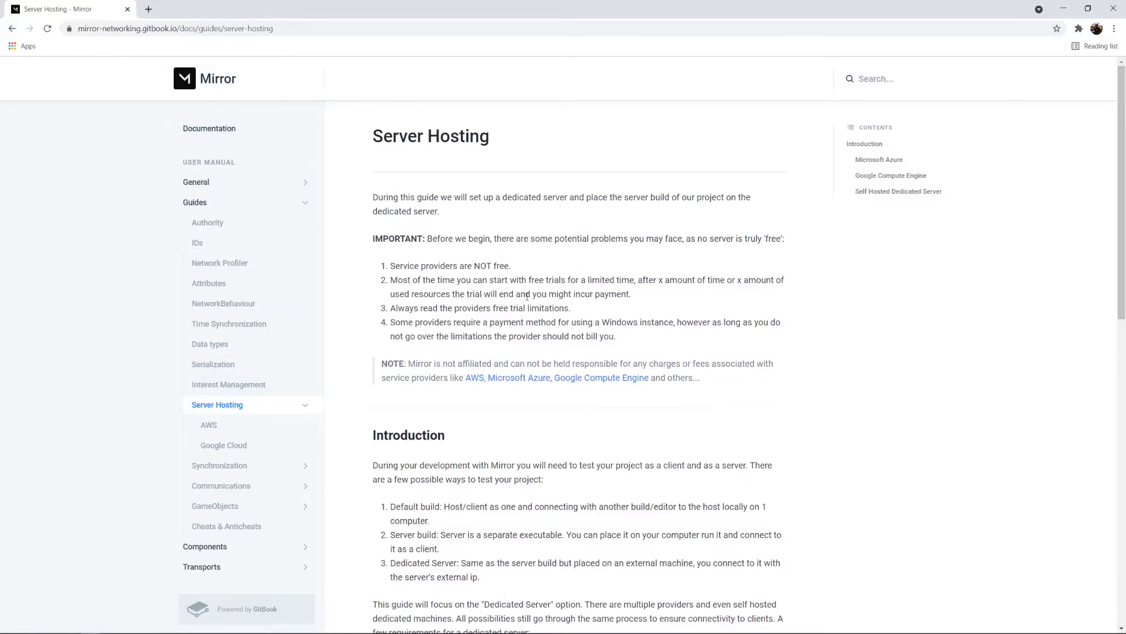
{"action": "scroll", "coordinate": [518, 302], "scroll_direction": "down", "scroll_amount": 3}
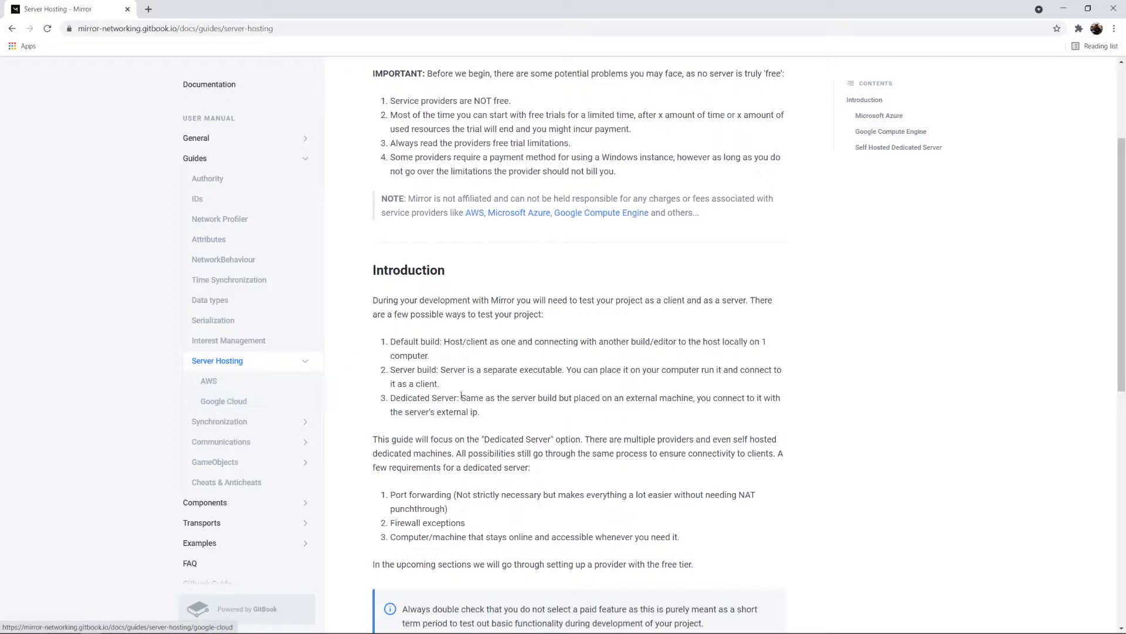
{"action": "scroll", "coordinate": [557, 385], "scroll_direction": "up", "scroll_amount": 1}
{"action": "scroll", "coordinate": [557, 385], "scroll_direction": "up", "scroll_amount": 1}
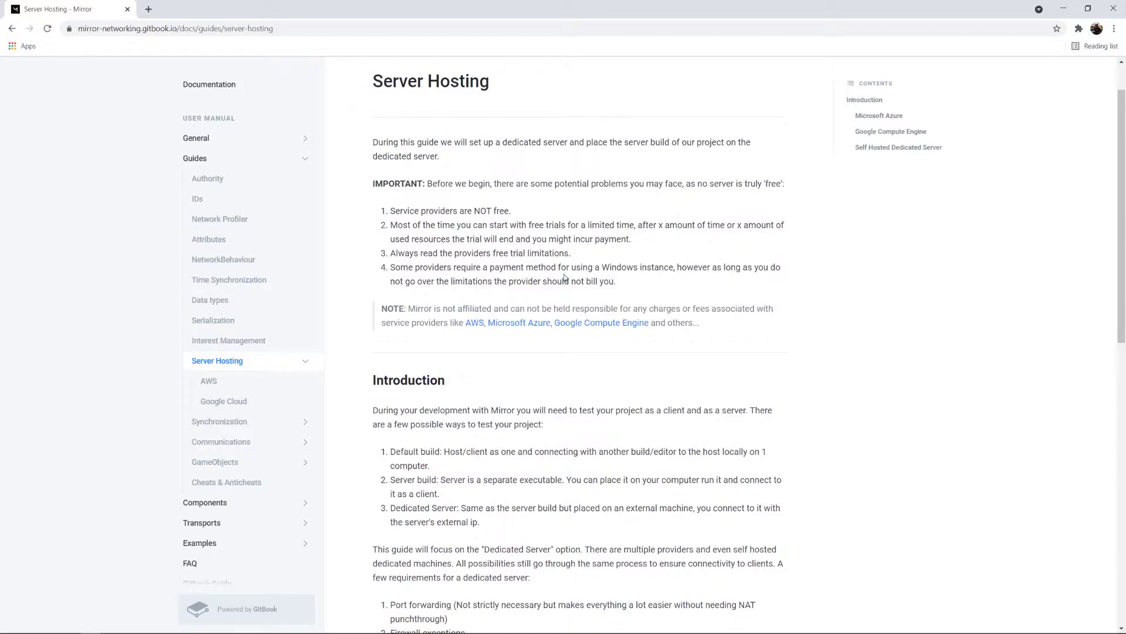
{"action": "scroll", "coordinate": [565, 277], "scroll_direction": "down", "scroll_amount": 5}
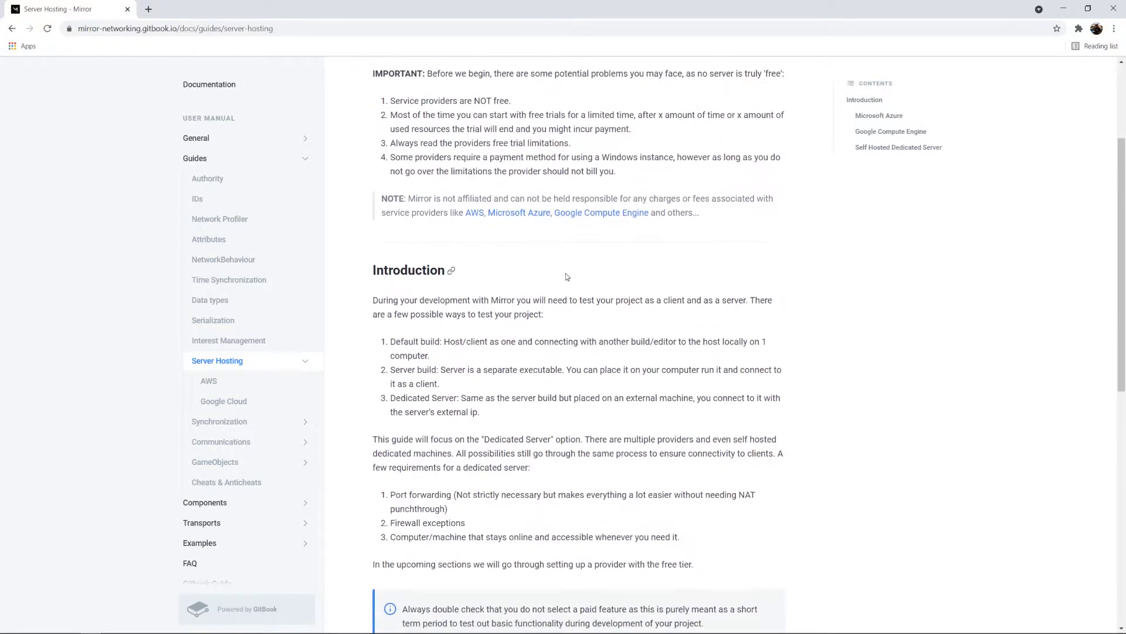
{"action": "scroll", "coordinate": [702, 167], "scroll_direction": "down", "scroll_amount": 2}
{"action": "scroll", "coordinate": [544, 188], "scroll_direction": "up", "scroll_amount": 4}
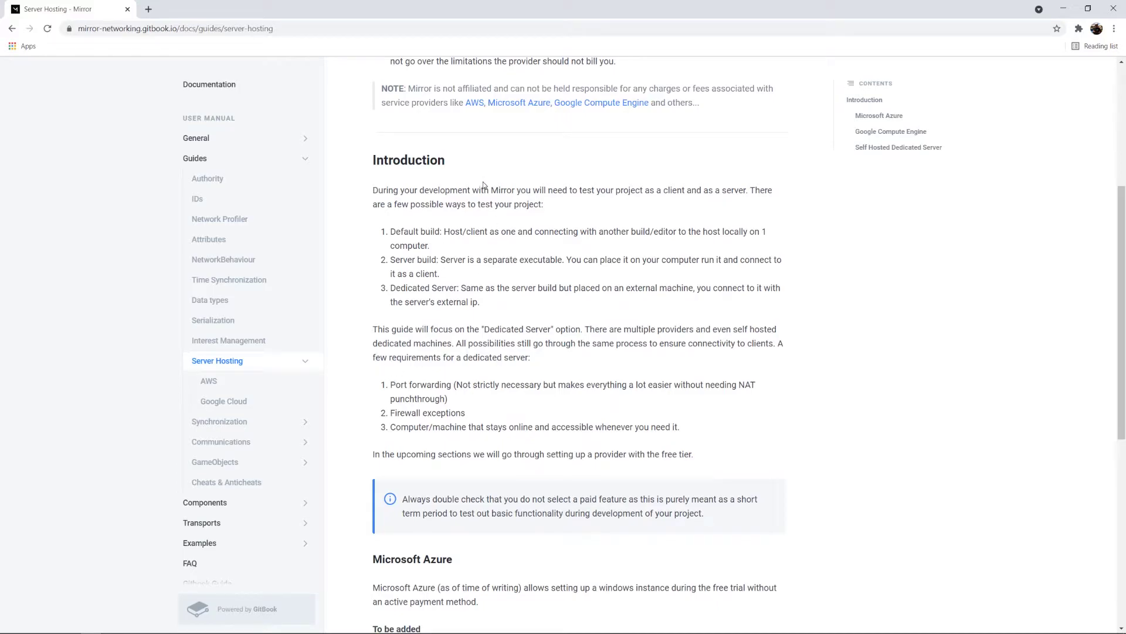
{"action": "scroll", "coordinate": [485, 188], "scroll_direction": "down", "scroll_amount": 1}
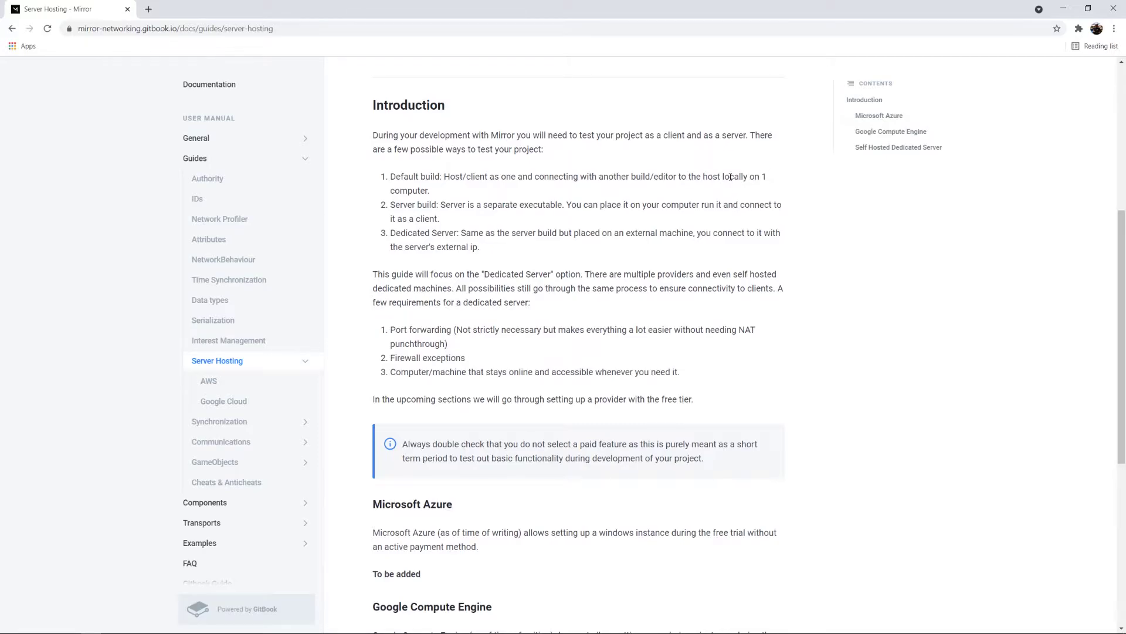
{"action": "key", "text": "alt+Tab"}
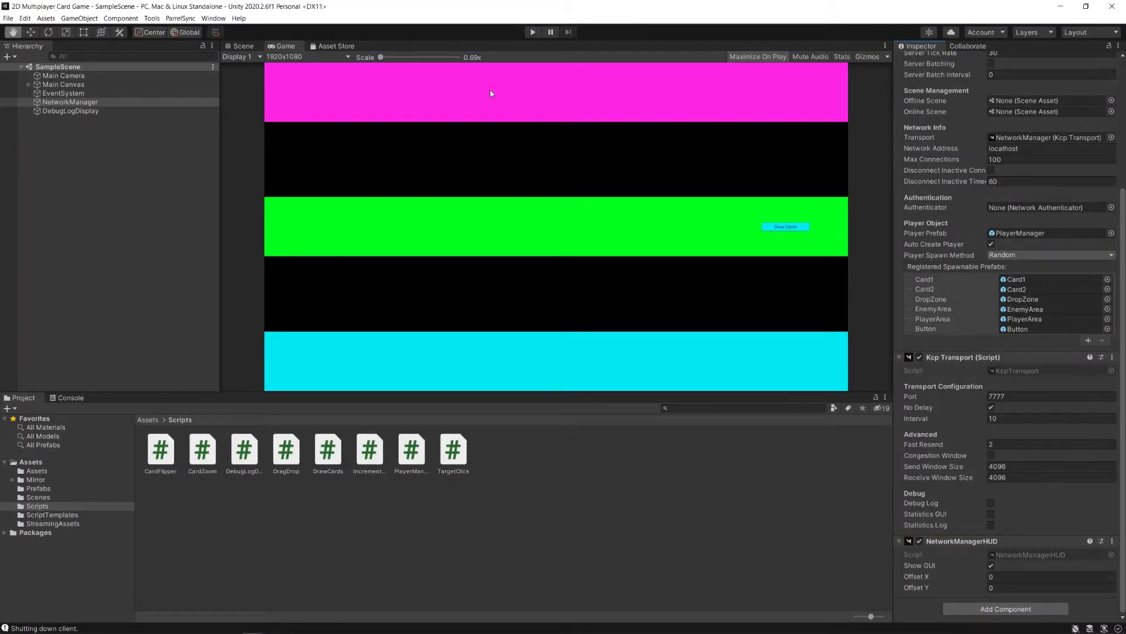
{"action": "key", "text": "t"}
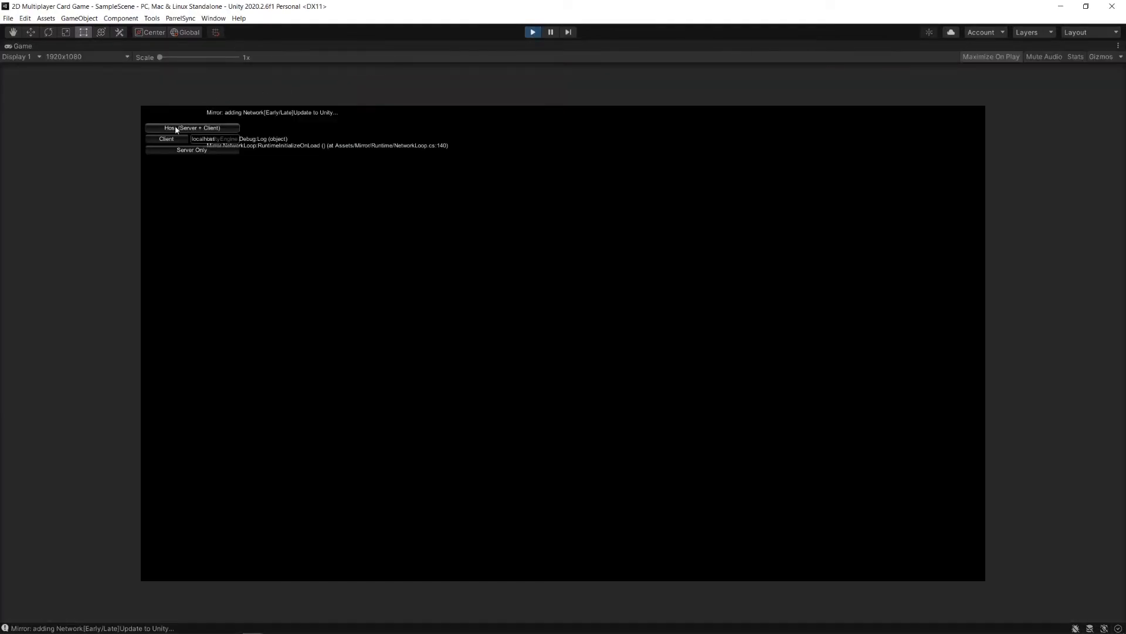
{"action": "left_click", "coordinate": [175, 128]}
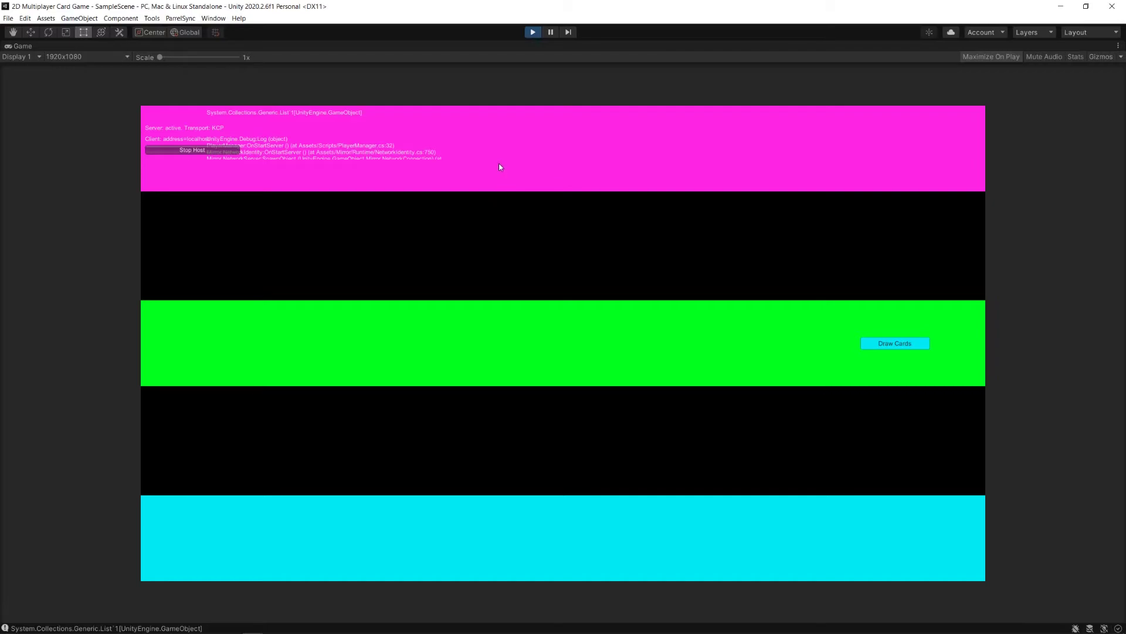
{"action": "key", "text": "alt+Tab"}
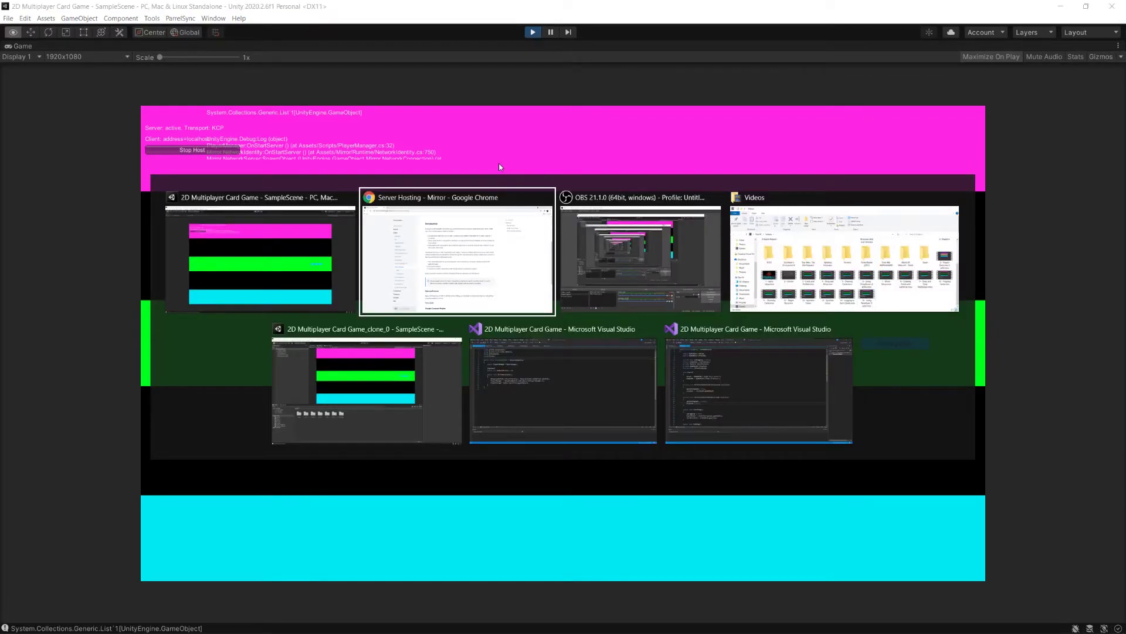
{"action": "key", "text": "alt+Tab"}
{"action": "key", "text": "alt+Tab"}
{"action": "key", "text": "alt+Tab"}
{"action": "key", "text": "alt+Tab"}
{"action": "key", "text": "alt+Tab"}
{"action": "key", "text": "alt+Tab"}
{"action": "key", "text": "alt+Tab"}
{"action": "key", "text": "alt+Tab"}
{"action": "key", "text": "alt+Tab"}
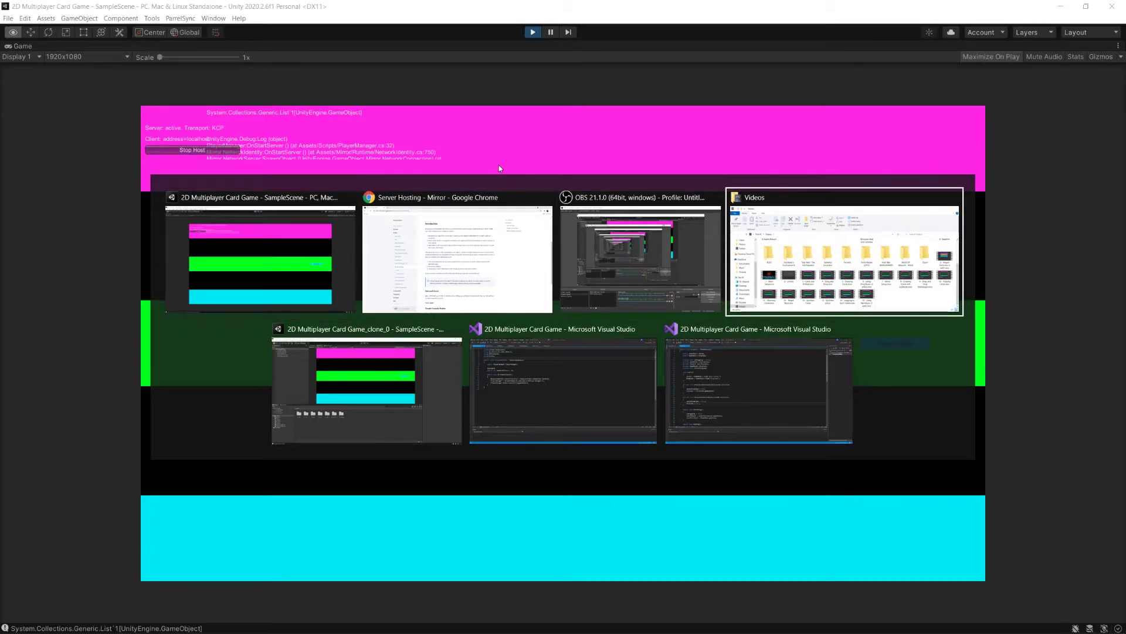
{"action": "key", "text": "alt+Tab"}
{"action": "key", "text": "alt+Tab"}
{"action": "key", "text": "alt+Tab"}
{"action": "key", "text": "alt+Tab"}
{"action": "key", "text": "alt+Tab"}
{"action": "key", "text": "alt+Tab"}
{"action": "key", "text": "alt+Tab"}
{"action": "key", "text": "alt+Tab"}
{"action": "key", "text": "alt+Tab"}
{"action": "key", "text": "alt+Tab"}
{"action": "key", "text": "alt+Tab"}
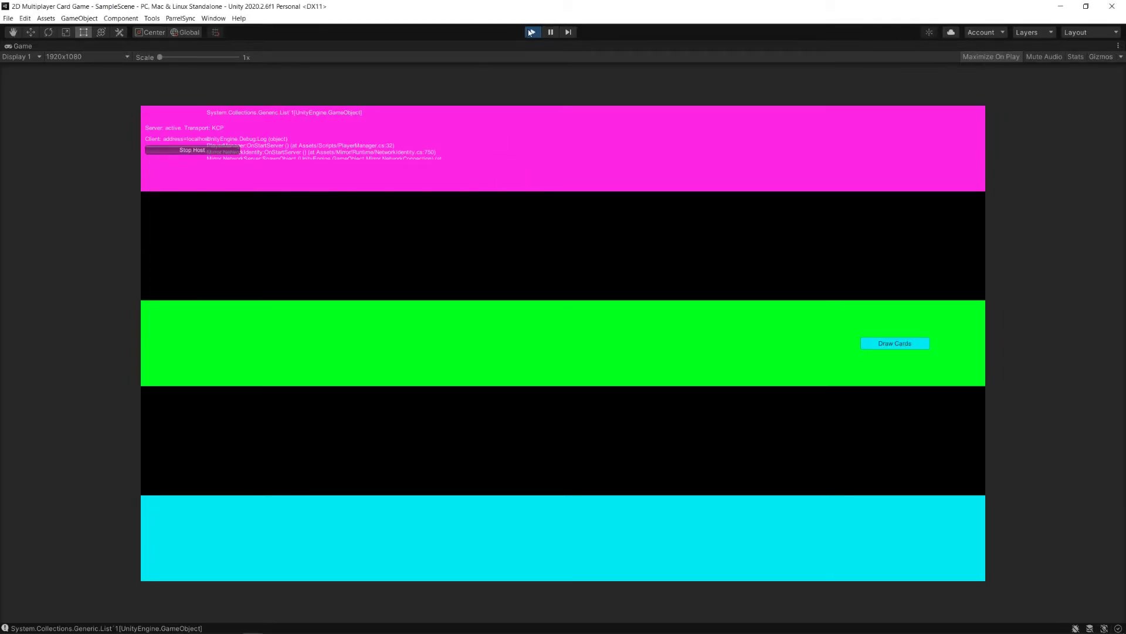
- Stop play mode, build the standalone player, and restart the editor game as Host
{"action": "left_click", "coordinate": [532, 33]}
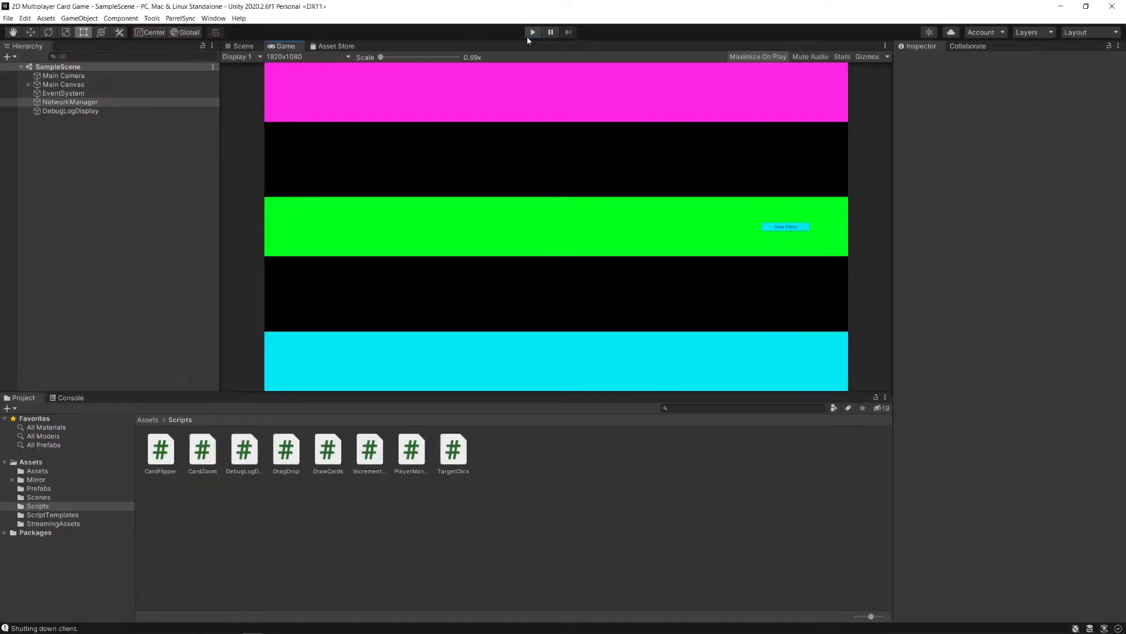
{"action": "key", "text": "ctrl+b"}
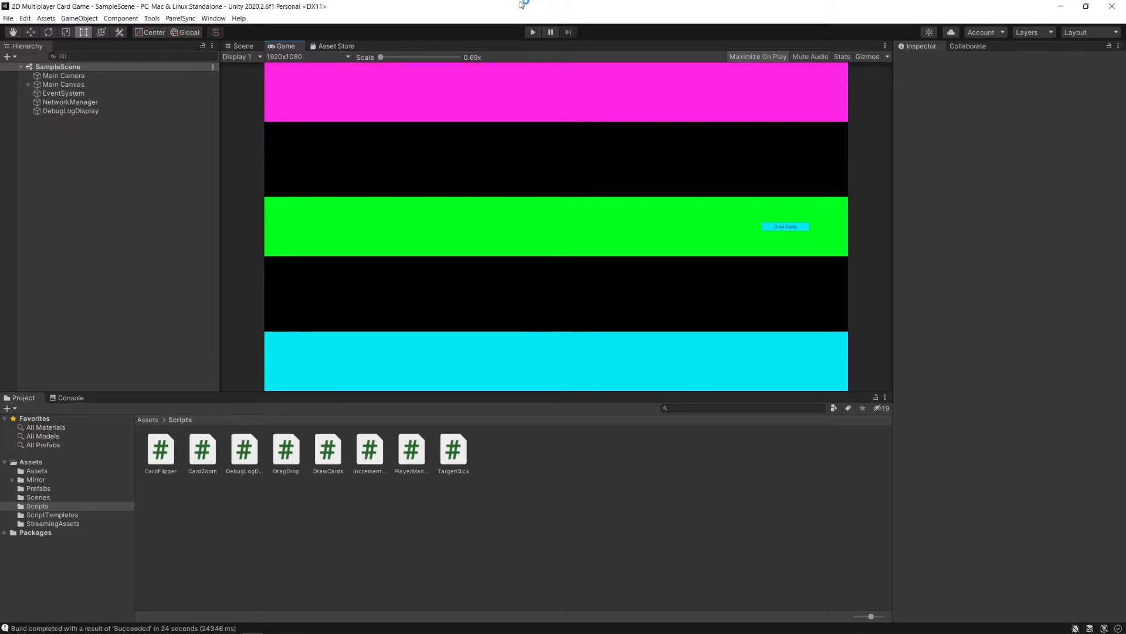
{"action": "key", "text": "alt+Tab"}
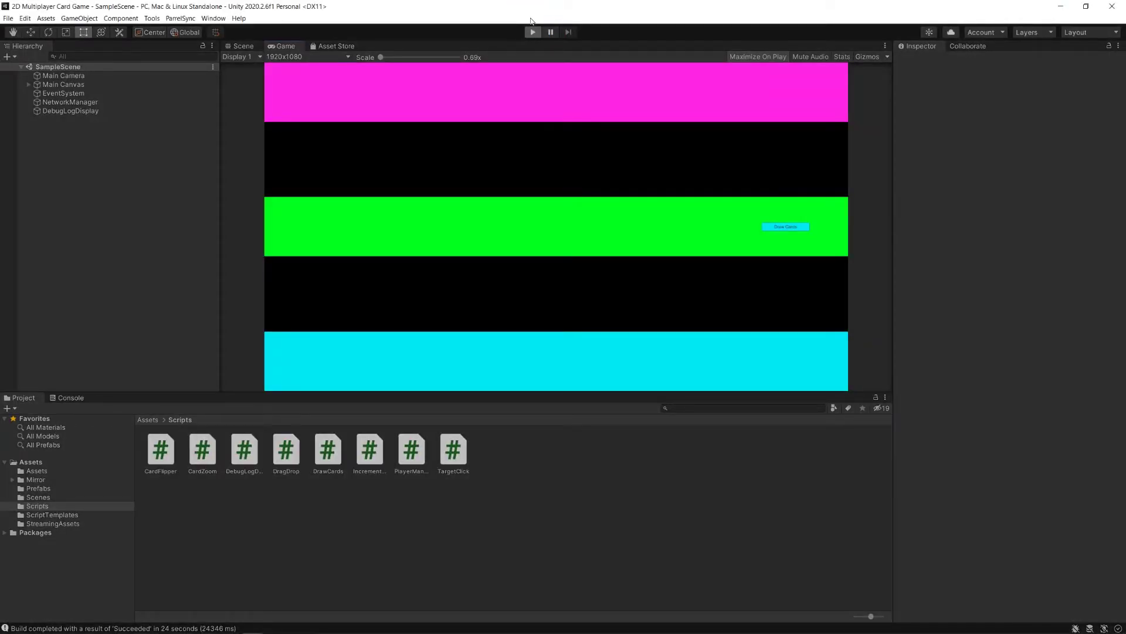
{"action": "left_click", "coordinate": [532, 31]}
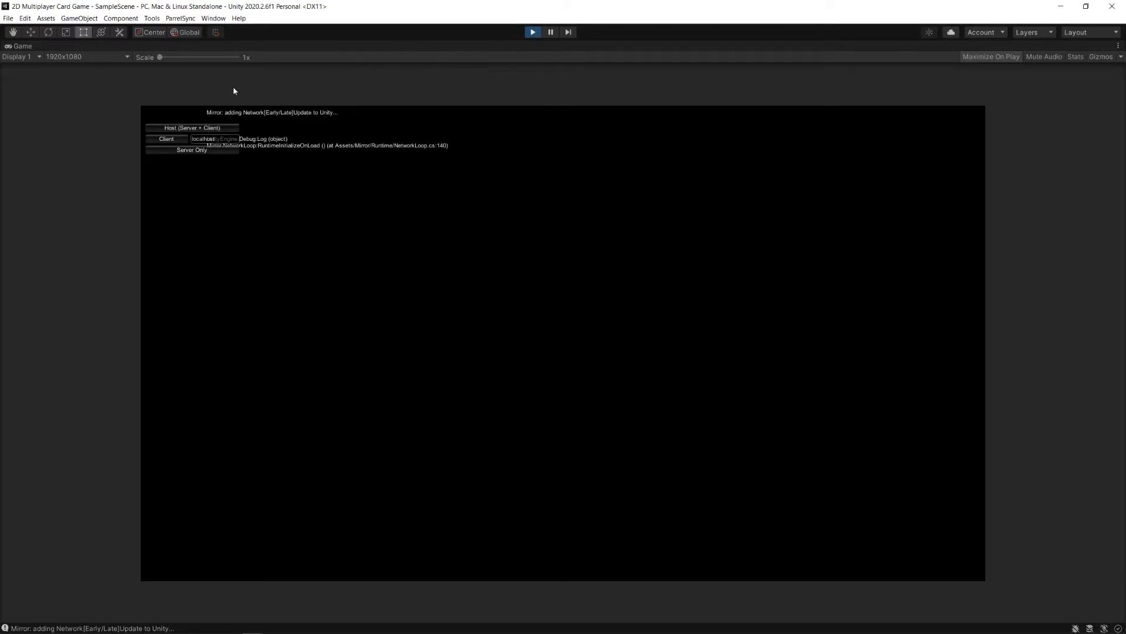
{"action": "left_click", "coordinate": [192, 127]}
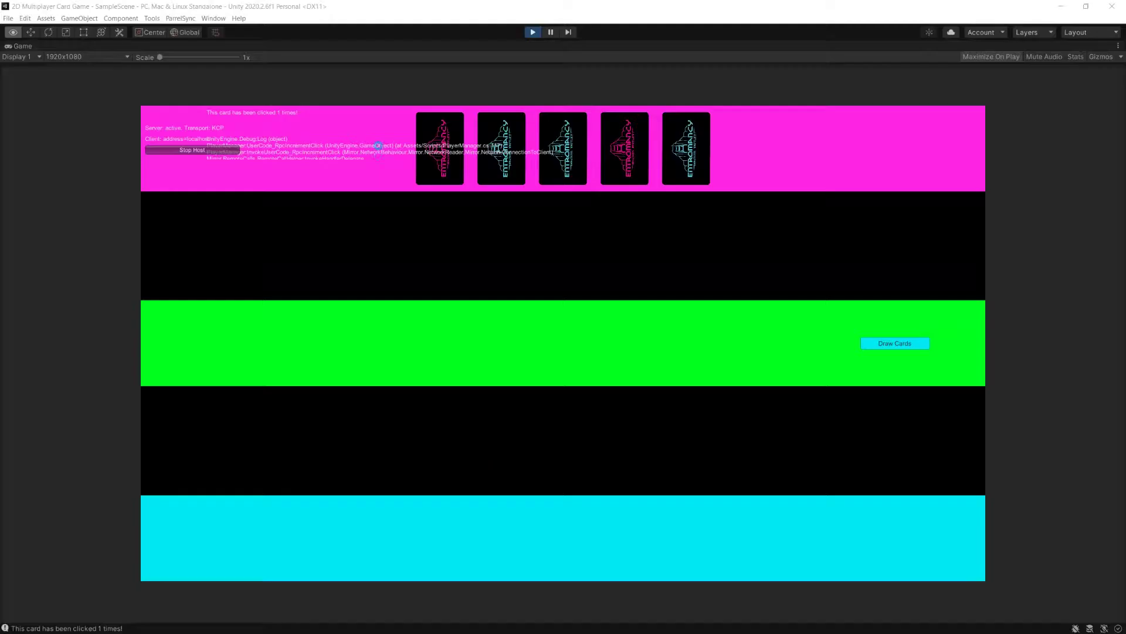
- Draw cards, play two cards into the green drop zone, then stop the client
{"action": "left_click", "coordinate": [887, 344]}
{"action": "mouse_move", "coordinate": [501, 540]}
{"action": "left_mouse_down"}
{"action": "mouse_move", "coordinate": [516, 405]}
{"action": "mouse_move", "coordinate": [571, 358]}
{"action": "left_mouse_up"}
{"action": "key", "text": "alt+Tab"}
{"action": "left_click_drag", "start_coordinate": [495, 575], "coordinate": [496, 373]}
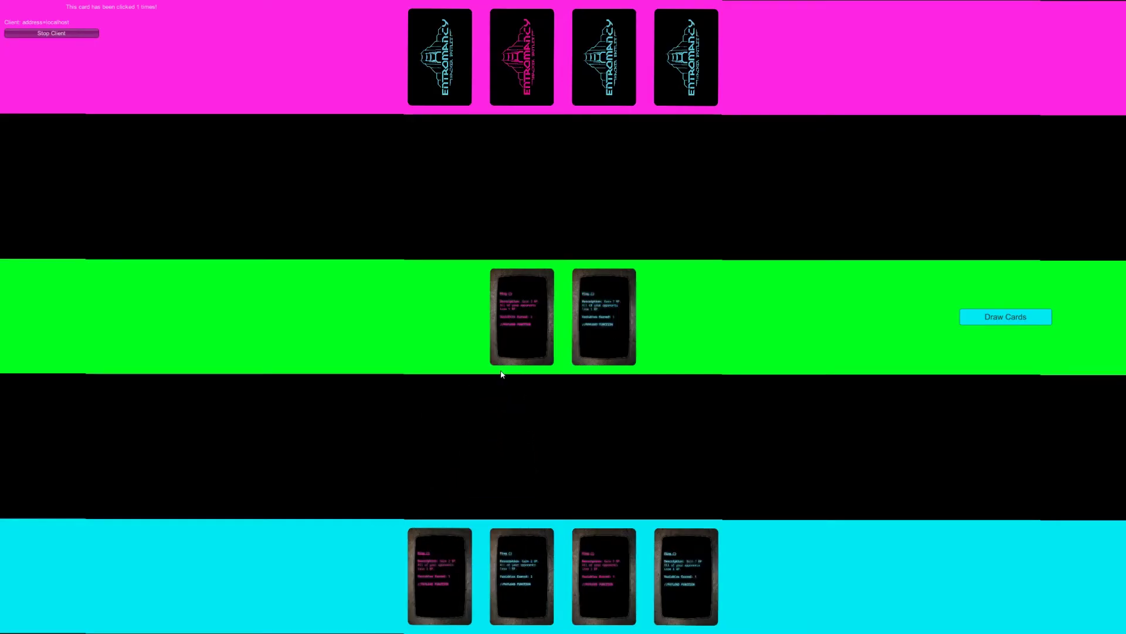
{"action": "key", "text": "alt+Tab"}
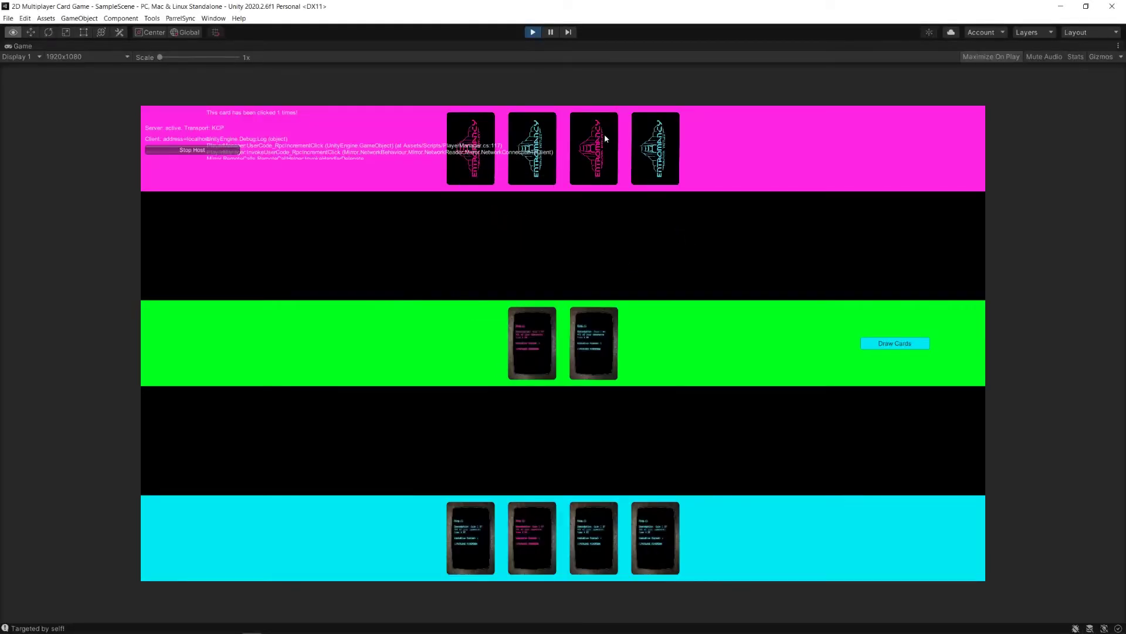
{"action": "key", "text": "alt+Tab"}
{"action": "left_click", "coordinate": [52, 34]}
{"action": "key", "text": "alt+Tab"}
- Restart play mode in the editor and check the standalone build window
{"action": "left_click", "coordinate": [532, 32]}
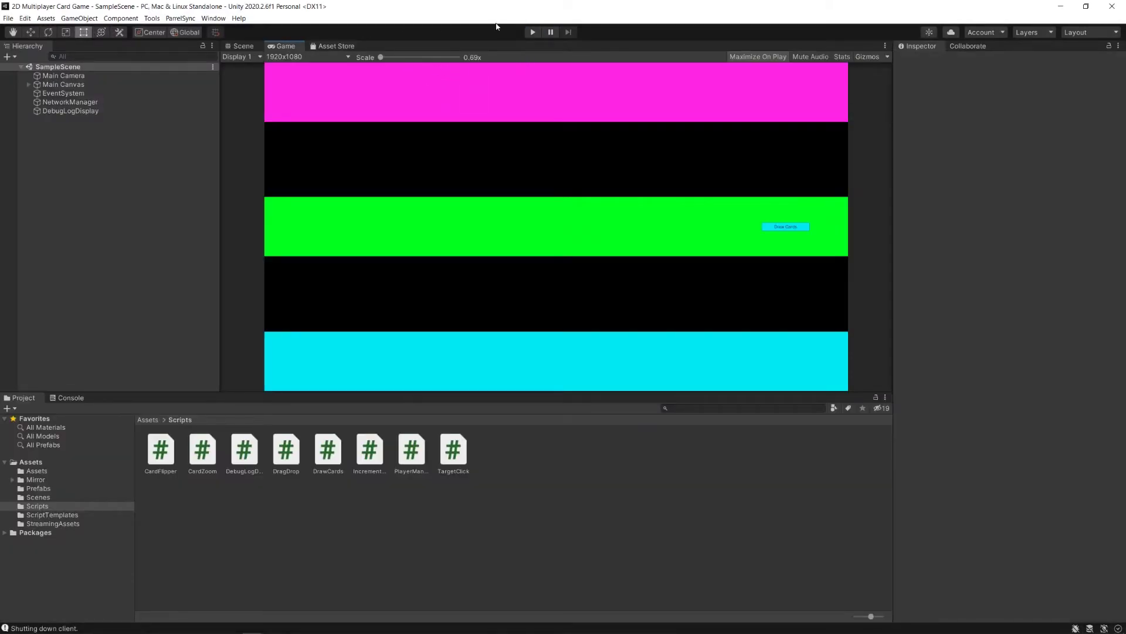
{"action": "left_click", "coordinate": [533, 32]}
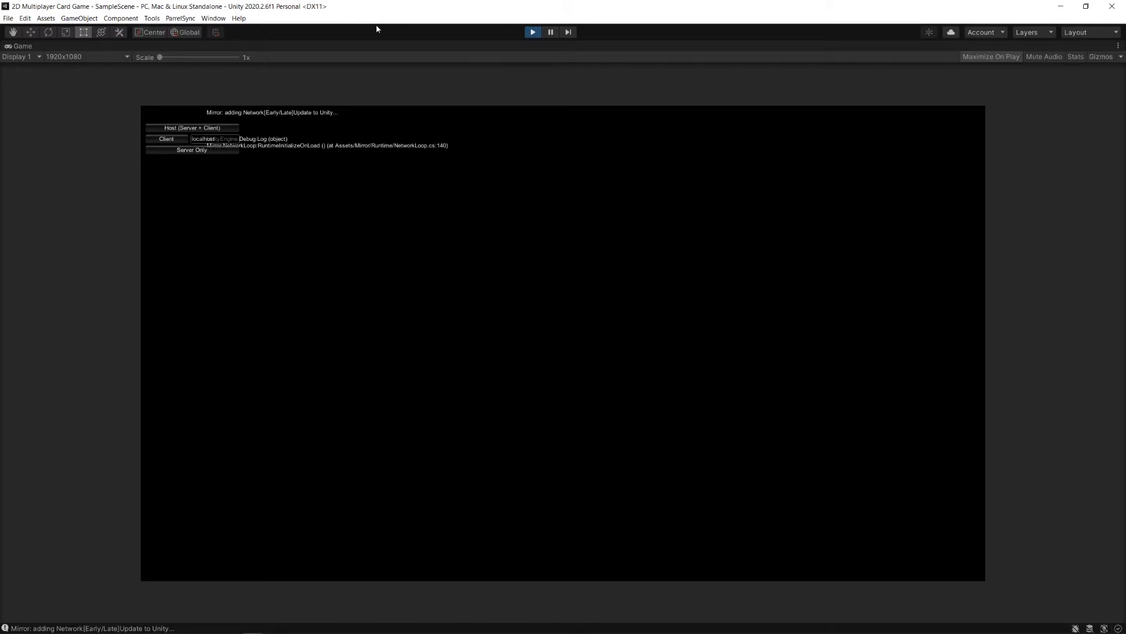
{"action": "key", "text": "alt+Tab"}
{"action": "key", "text": "alt+Tab"}
- Check clone_0 in the ParrelSync Clones Manager, then start play mode in the clone_0 editor
{"action": "left_click", "coordinate": [188, 19]}
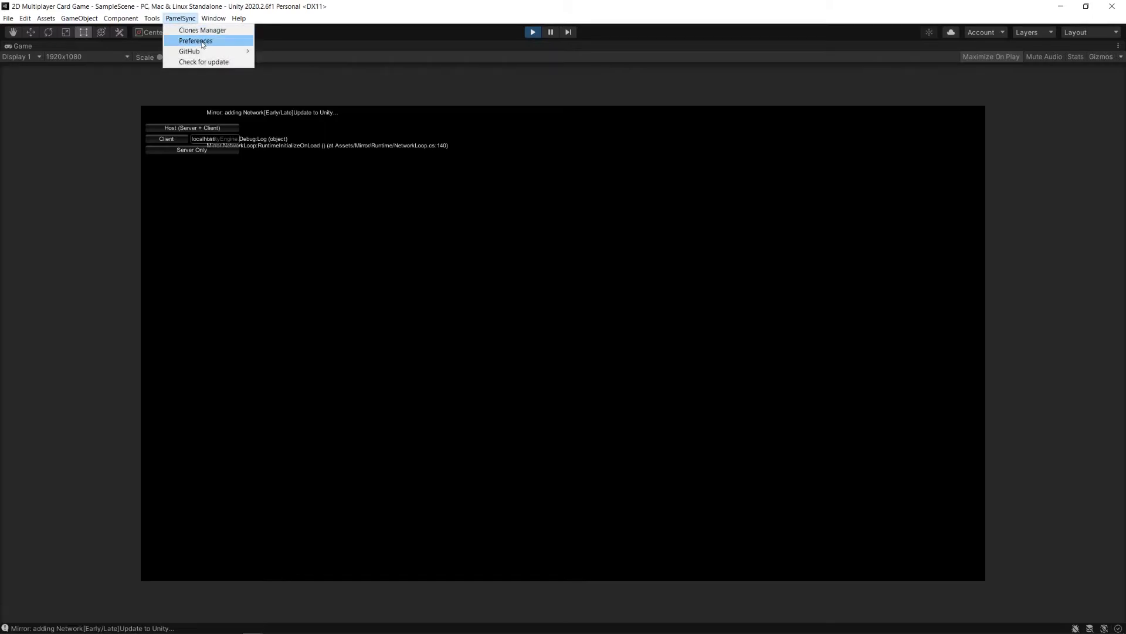
{"action": "left_click", "coordinate": [213, 32]}
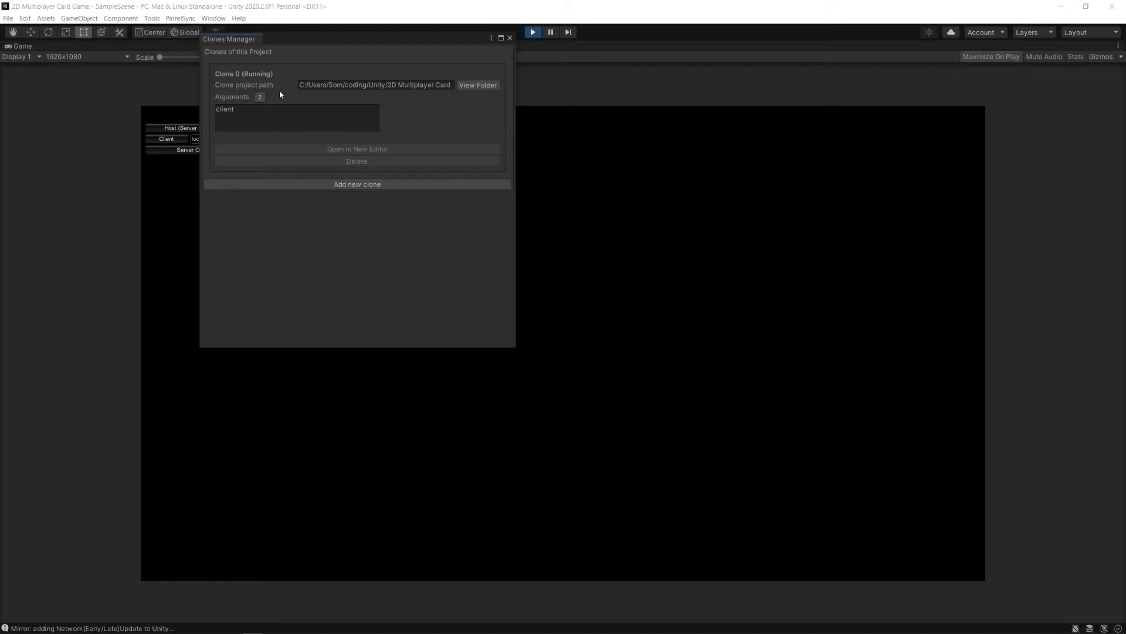
{"action": "left_click", "coordinate": [510, 38]}
{"action": "key", "text": "alt+Tab"}
{"action": "key", "text": "alt+Tab"}
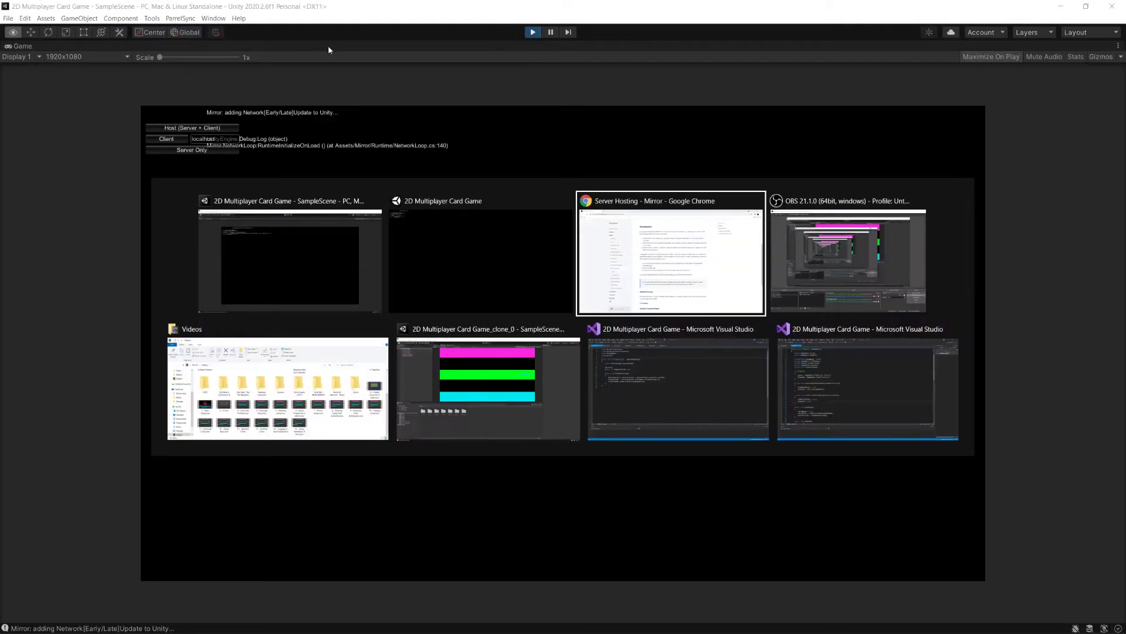
{"action": "key", "text": "alt+Tab"}
{"action": "key", "text": "alt+Tab"}
{"action": "key", "text": "alt+Tab"}
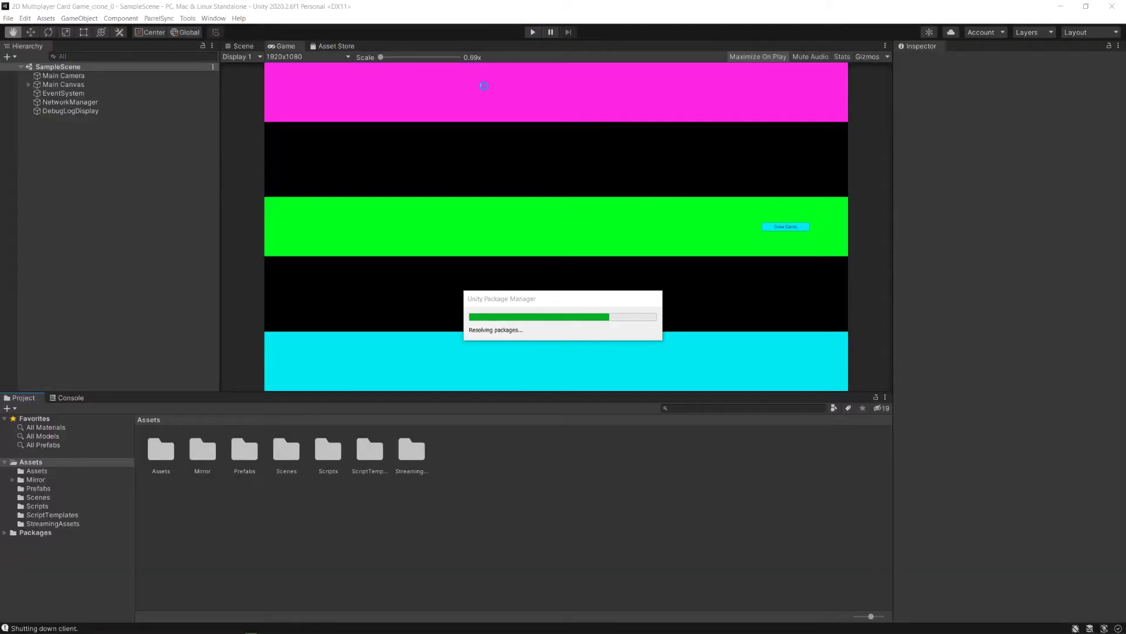
{"action": "left_click", "coordinate": [533, 32]}
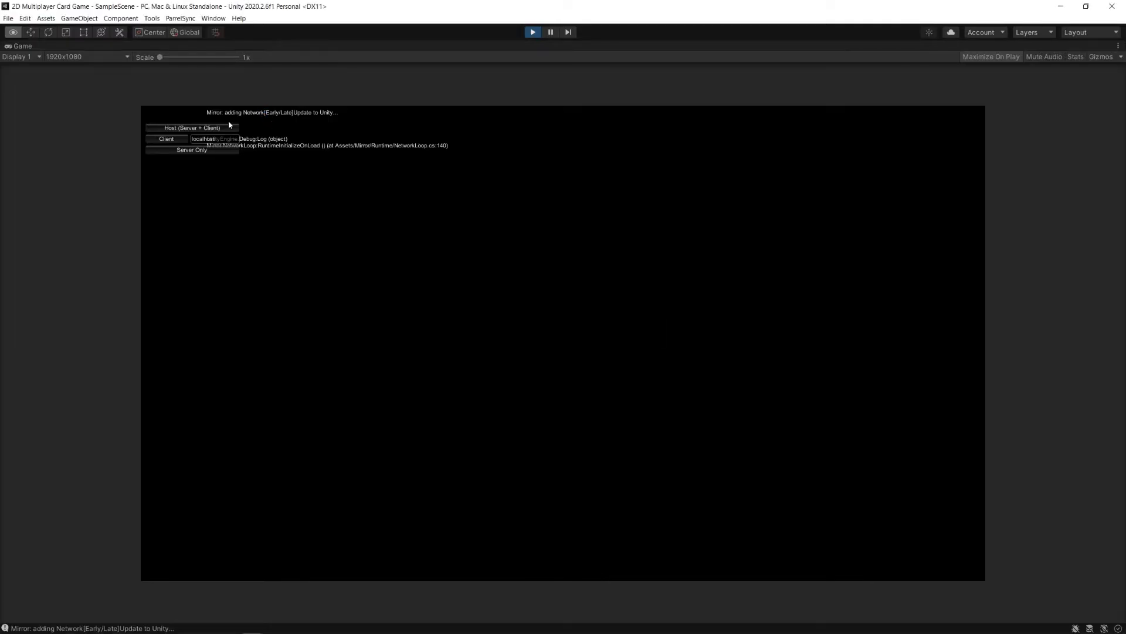
- Switch the main editor from Host to Server Only and connect clone_0 as a Client
{"action": "left_click", "coordinate": [218, 128]}
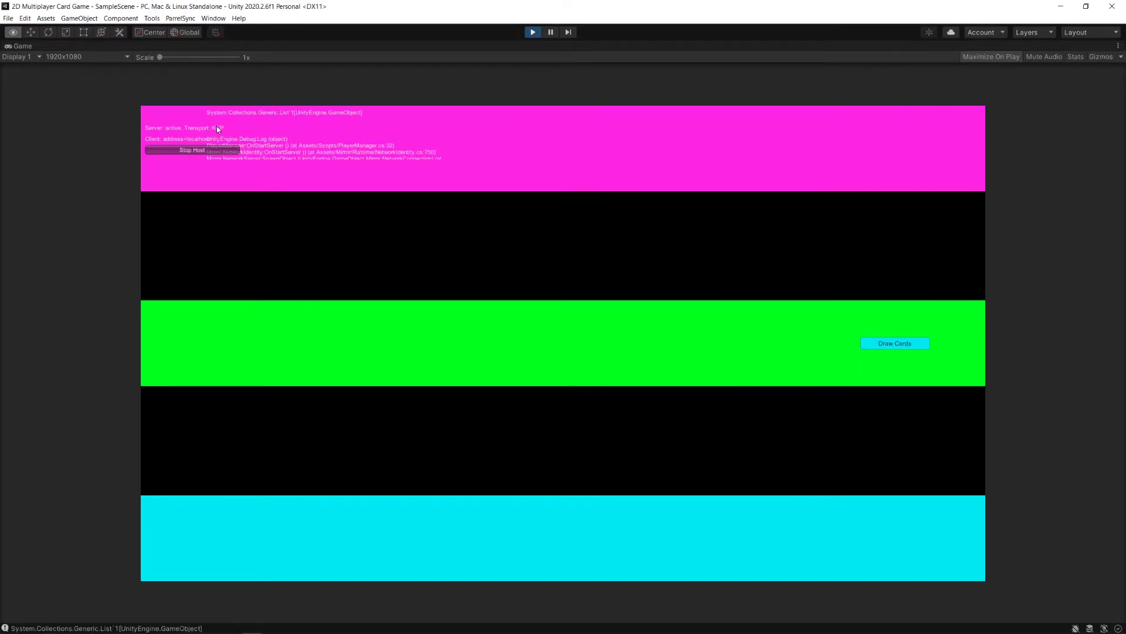
{"action": "left_click", "coordinate": [215, 150]}
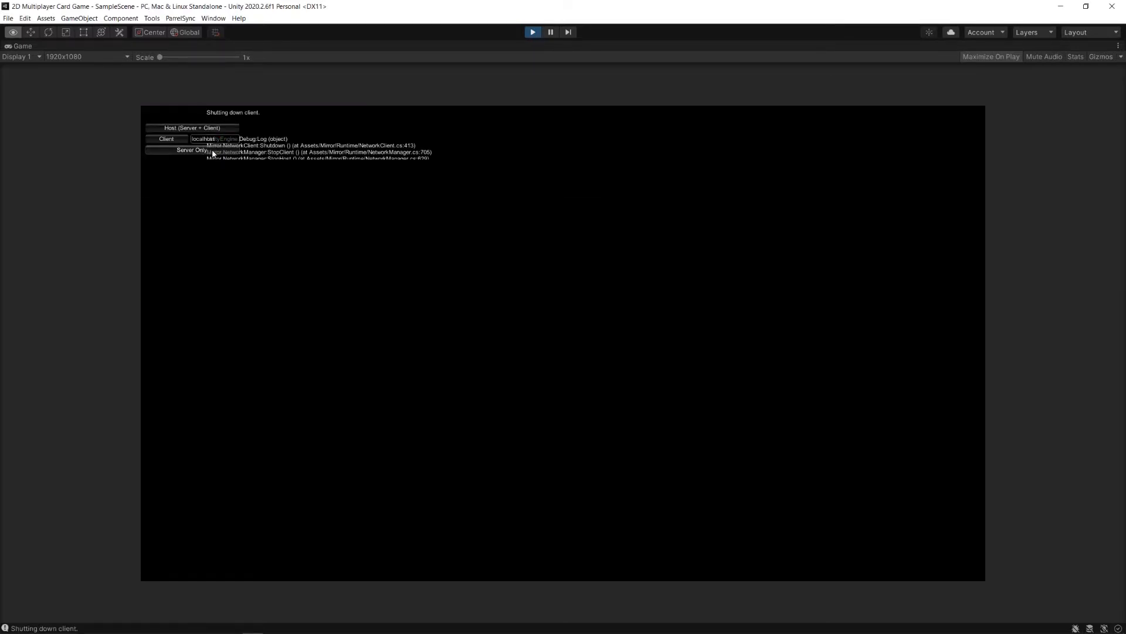
{"action": "left_click", "coordinate": [212, 151]}
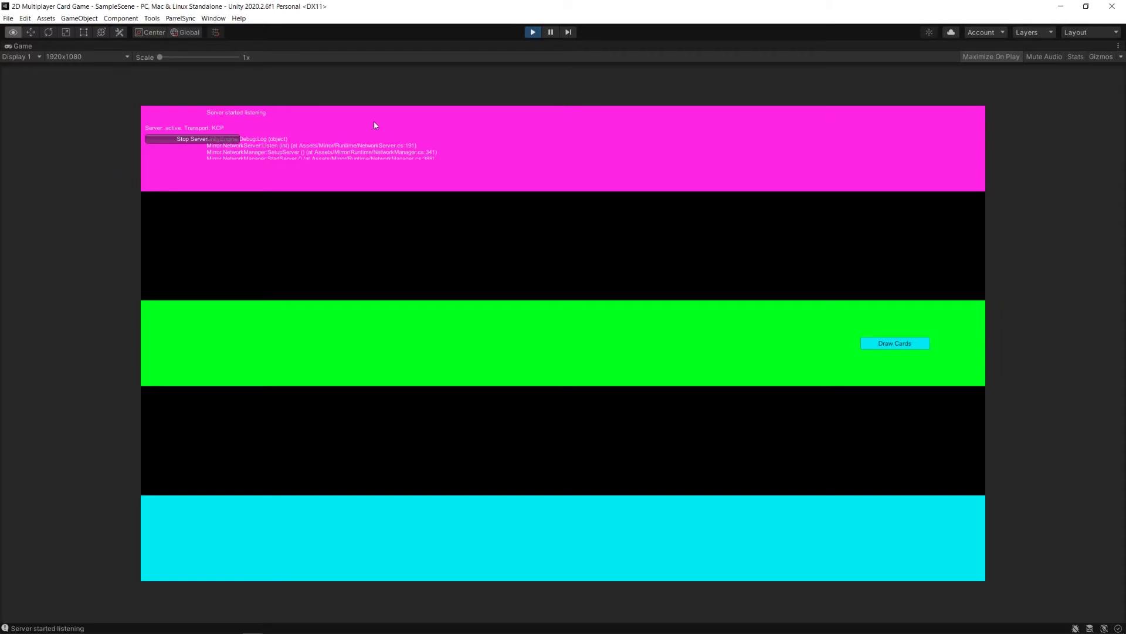
{"action": "key", "text": "alt+Tab"}
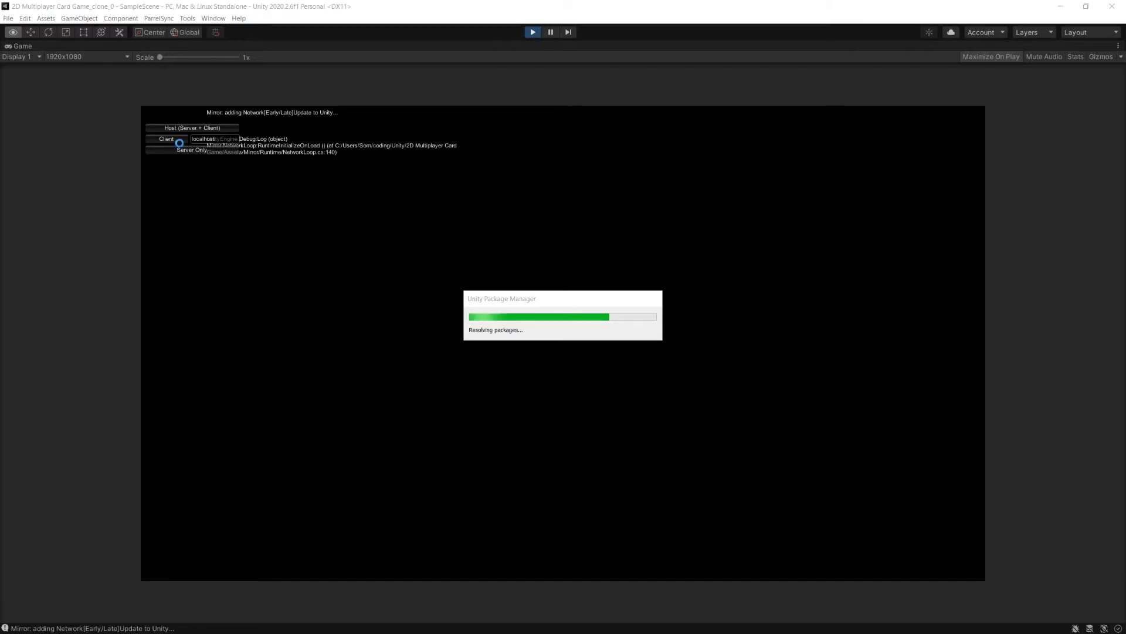
{"action": "left_click", "coordinate": [181, 142]}
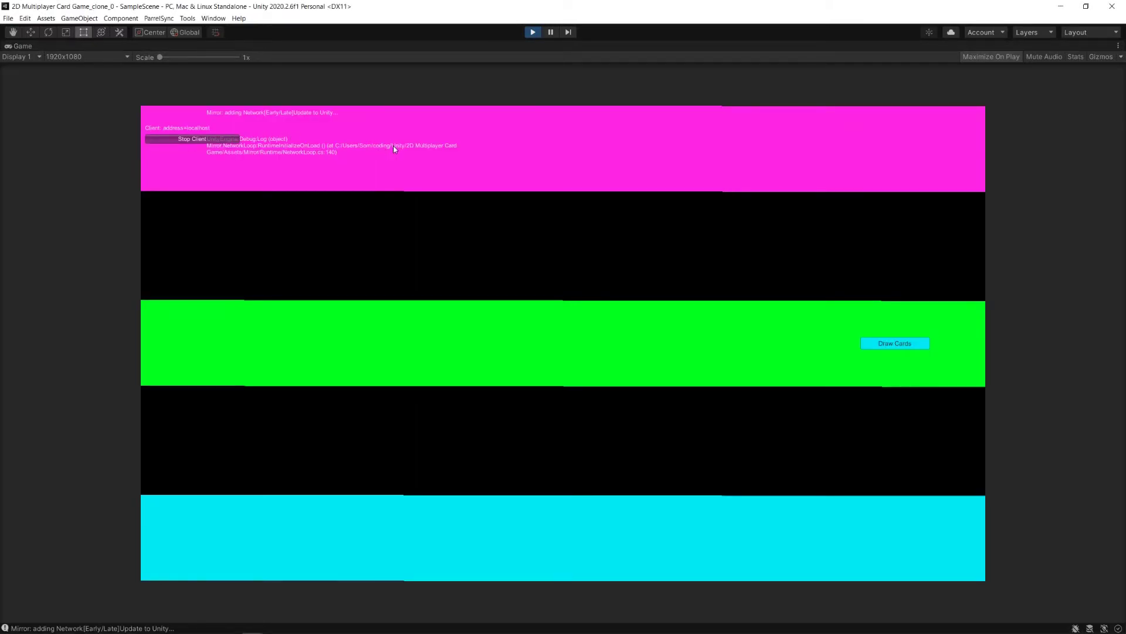
{"action": "key", "text": "alt+Tab"}
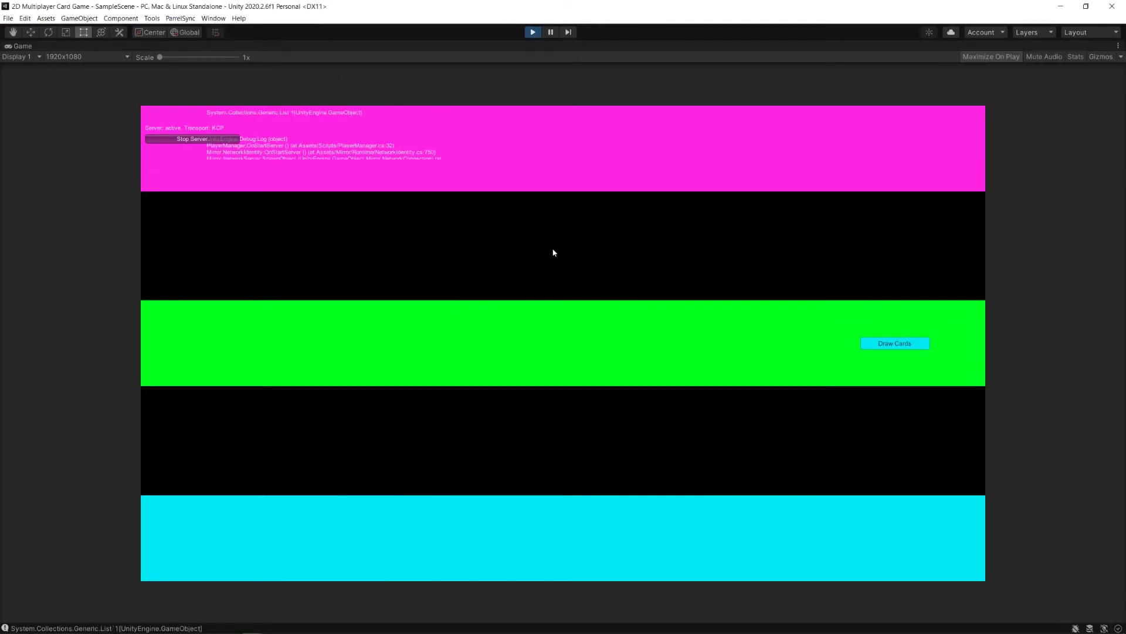
- Draw five cards in the clone_0 client, then check the build and return to the server
{"action": "key", "text": "alt+Tab"}
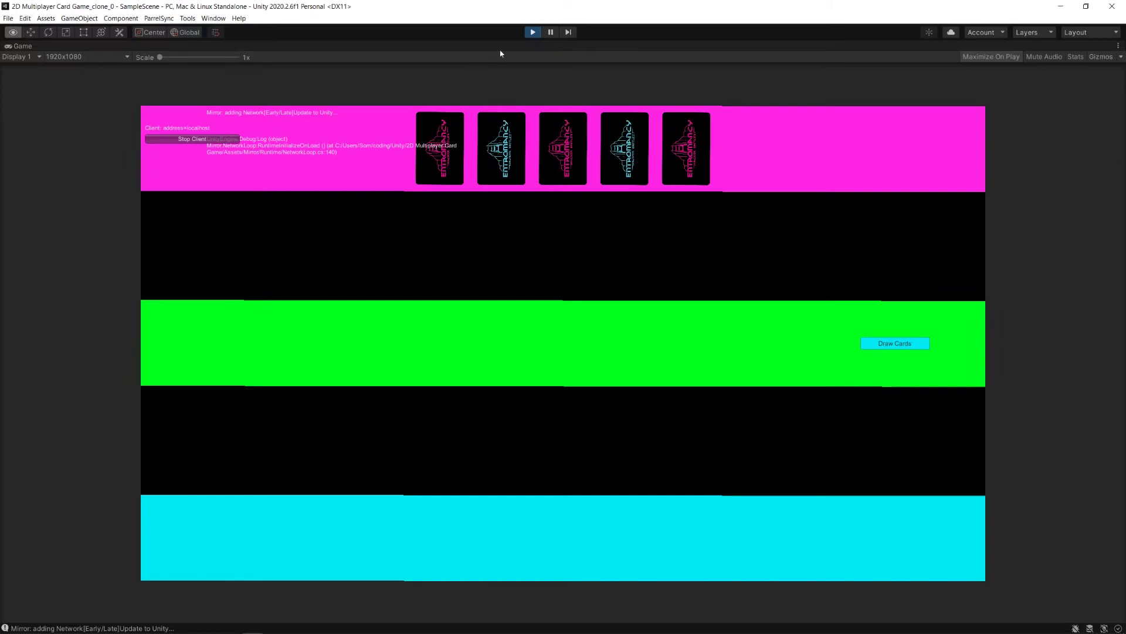
{"action": "left_click", "coordinate": [902, 344]}
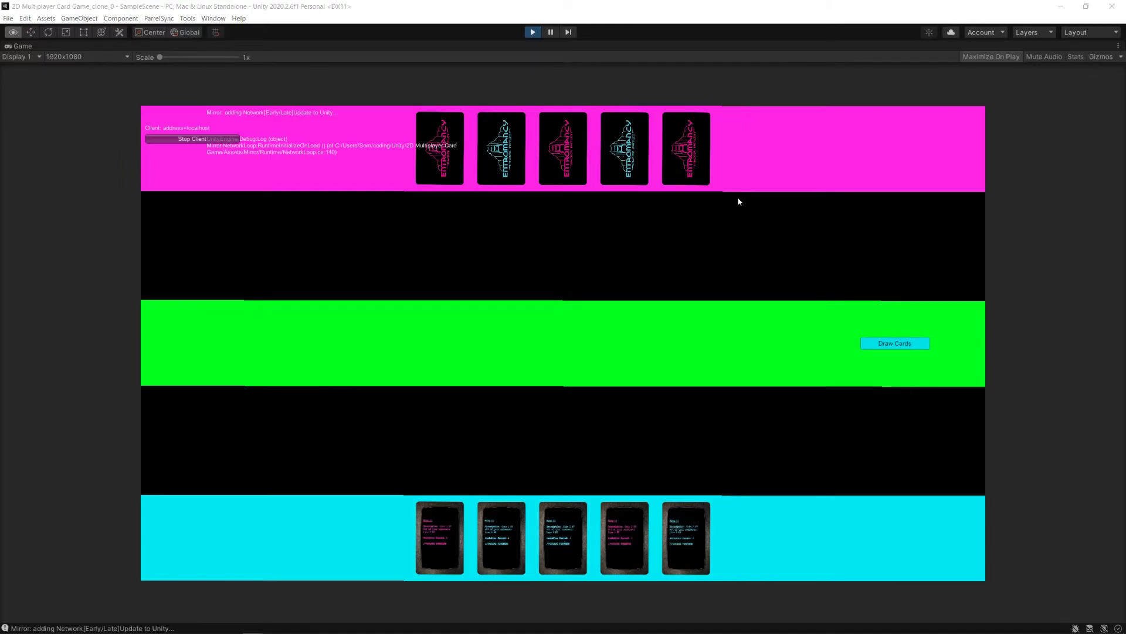
{"action": "key", "text": "alt+Tab"}
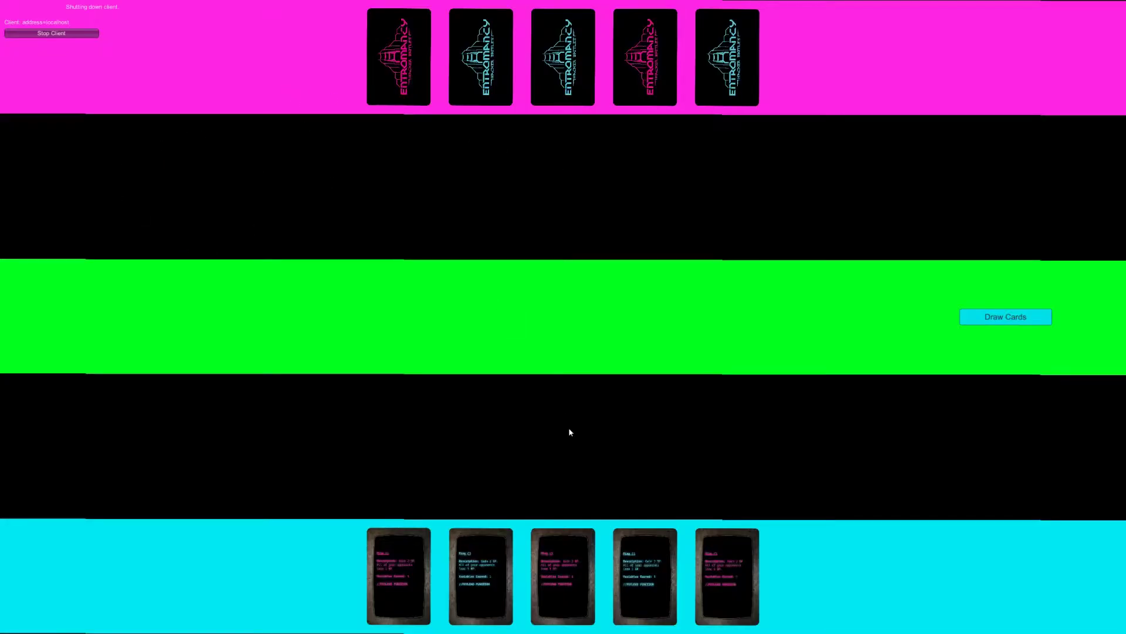
{"action": "key", "text": "alt+Tab"}
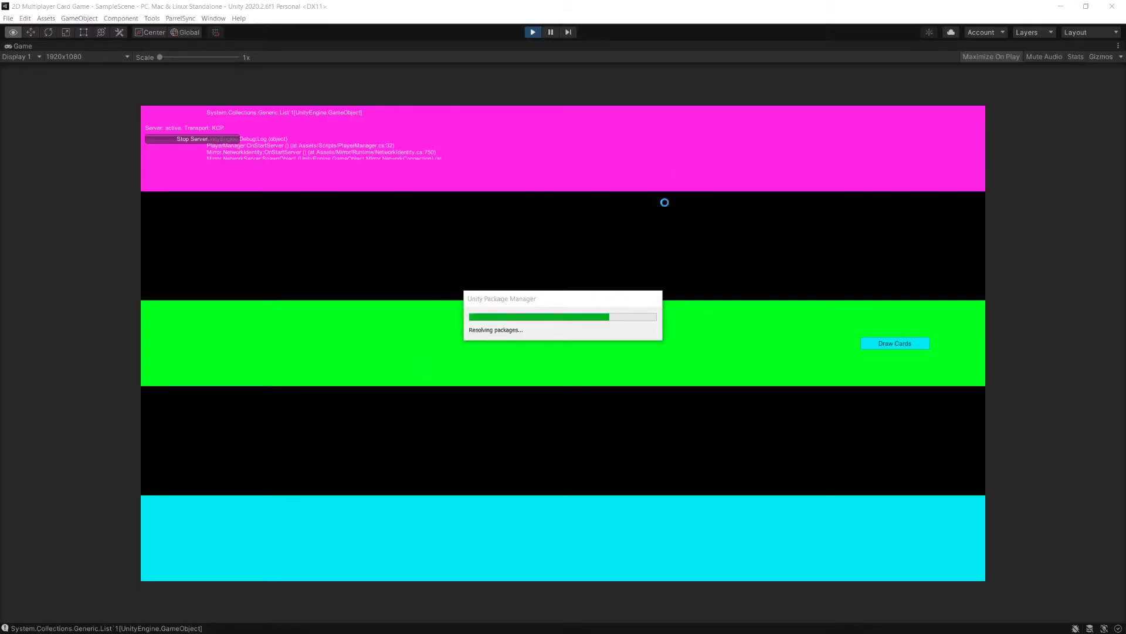
- Play a pink card from the built client and a cyan card from clone_0 into the green area
{"action": "key", "text": "alt+Tab"}
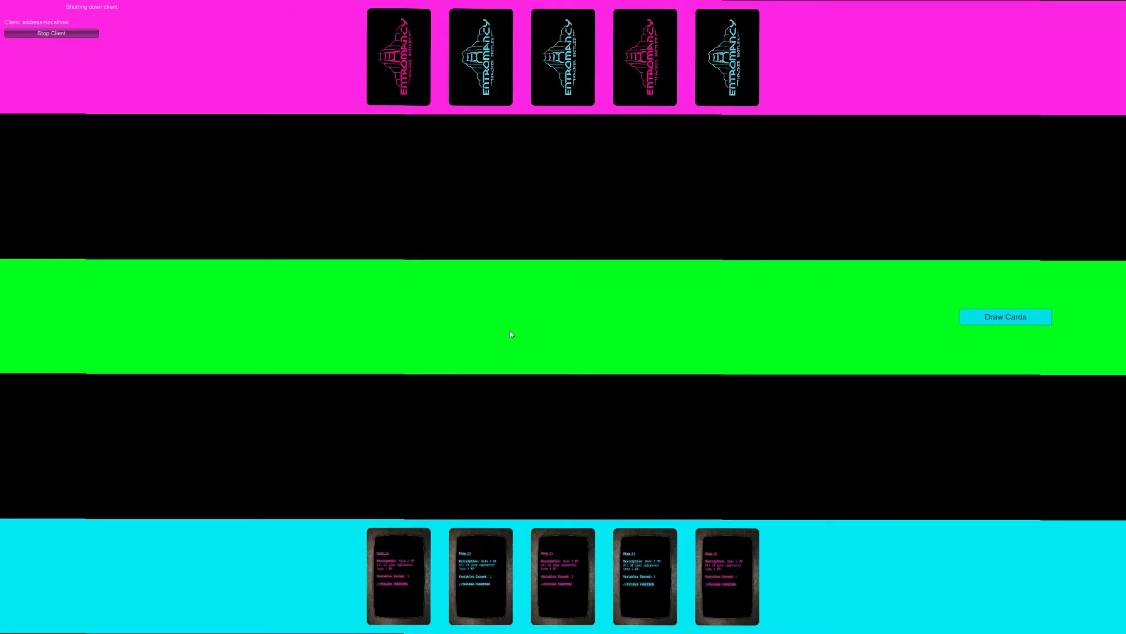
{"action": "left_click_drag", "start_coordinate": [415, 550], "coordinate": [539, 355]}
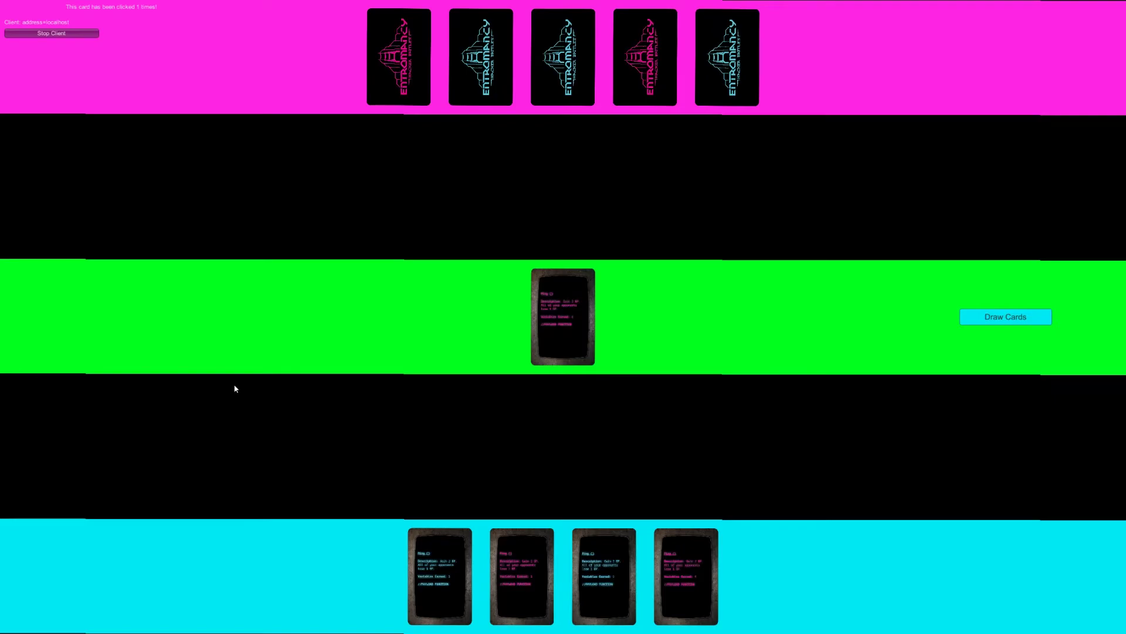
{"action": "key", "text": "alt+Tab"}
{"action": "key", "text": "alt+Tab"}
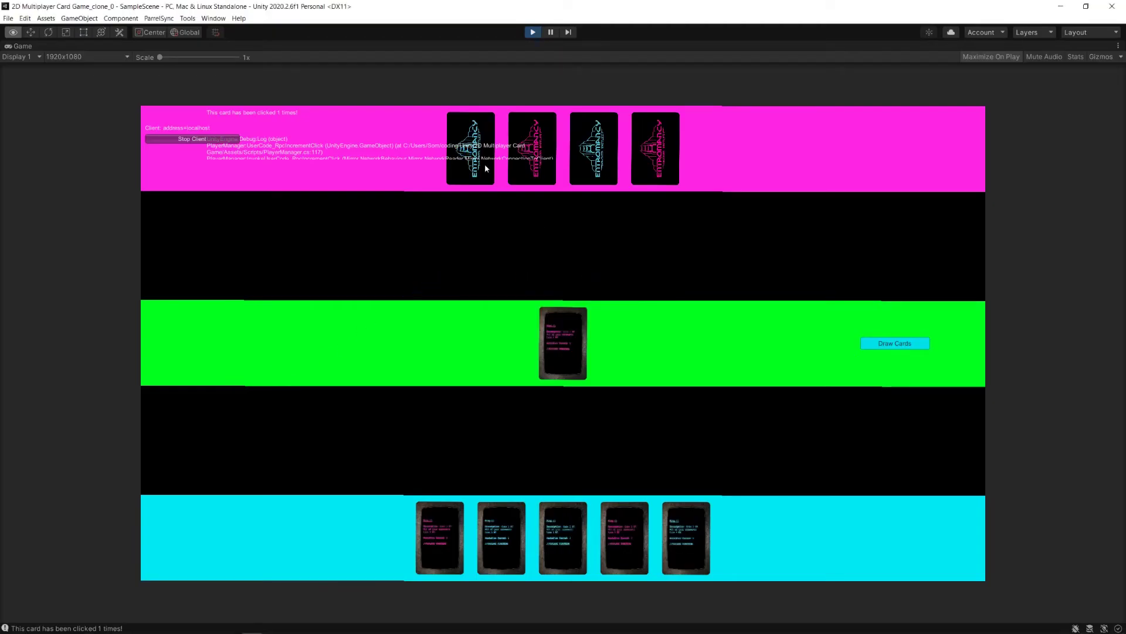
{"action": "left_click_drag", "start_coordinate": [504, 533], "coordinate": [604, 353]}
{"action": "key", "text": "alt+Tab"}
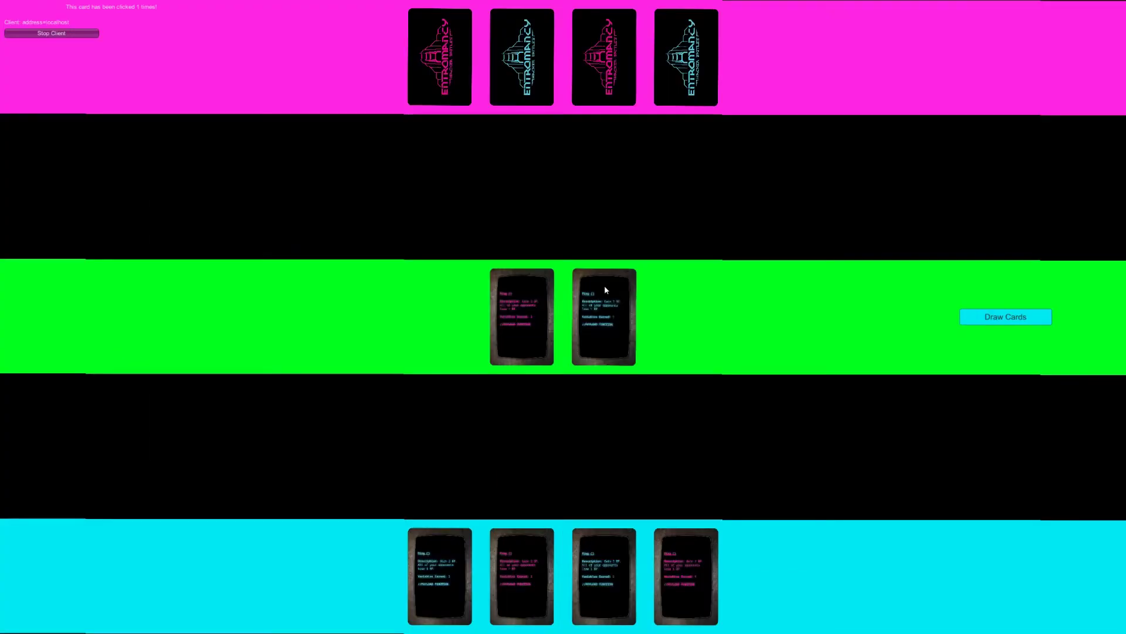
{"action": "key", "text": "alt+Tab"}
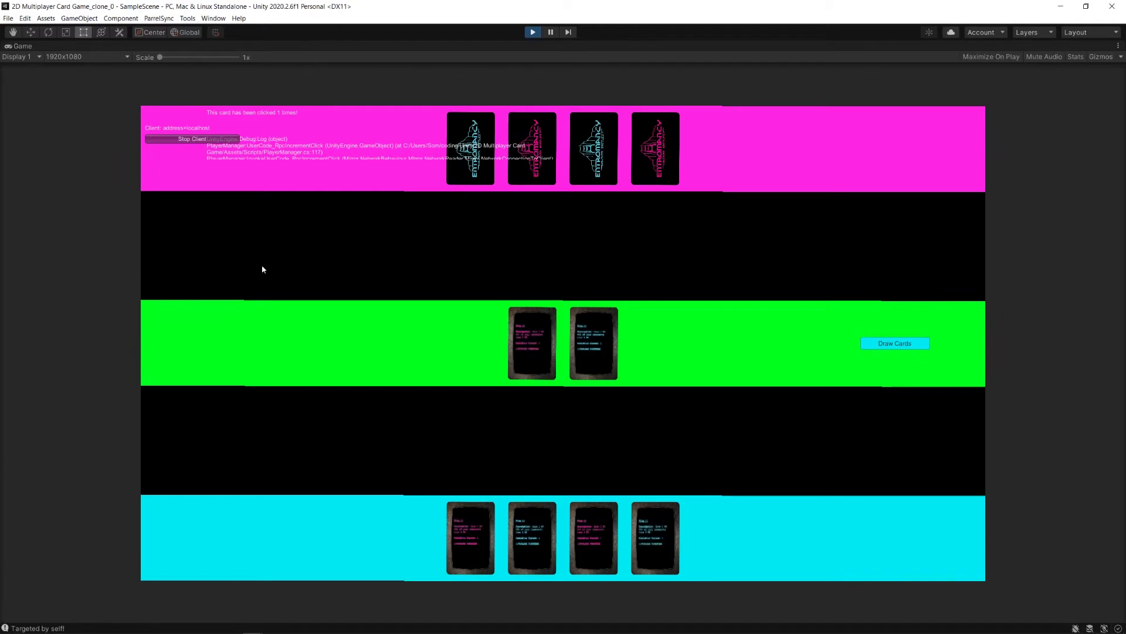
{"action": "key", "text": "alt+Tab"}
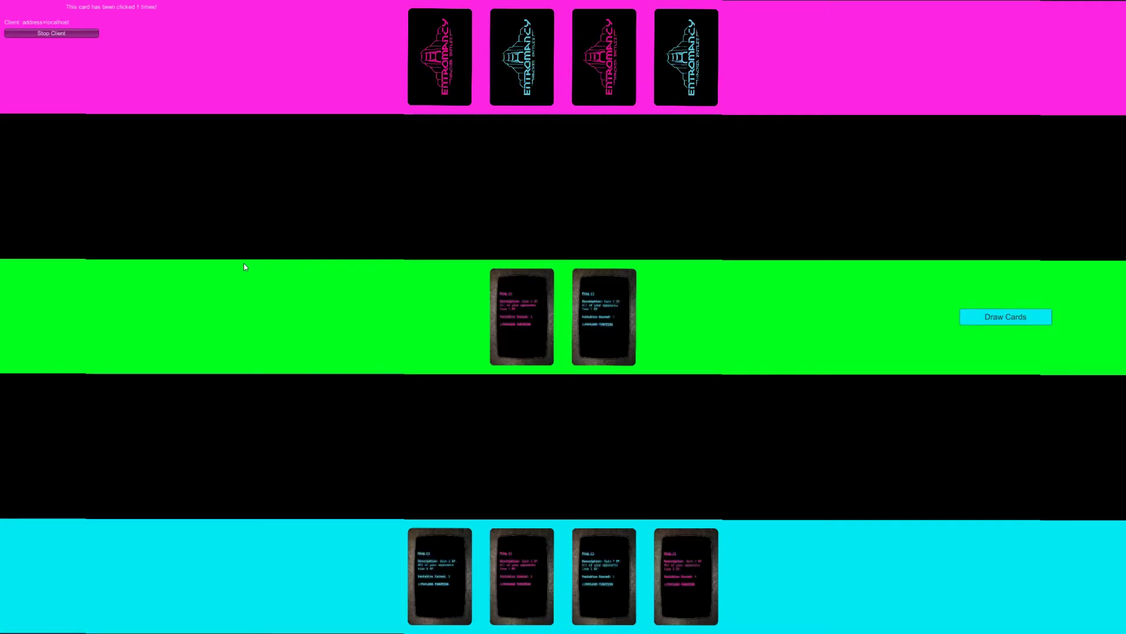
{"action": "key", "text": "alt+Tab"}
{"action": "key", "text": "alt+Tab"}
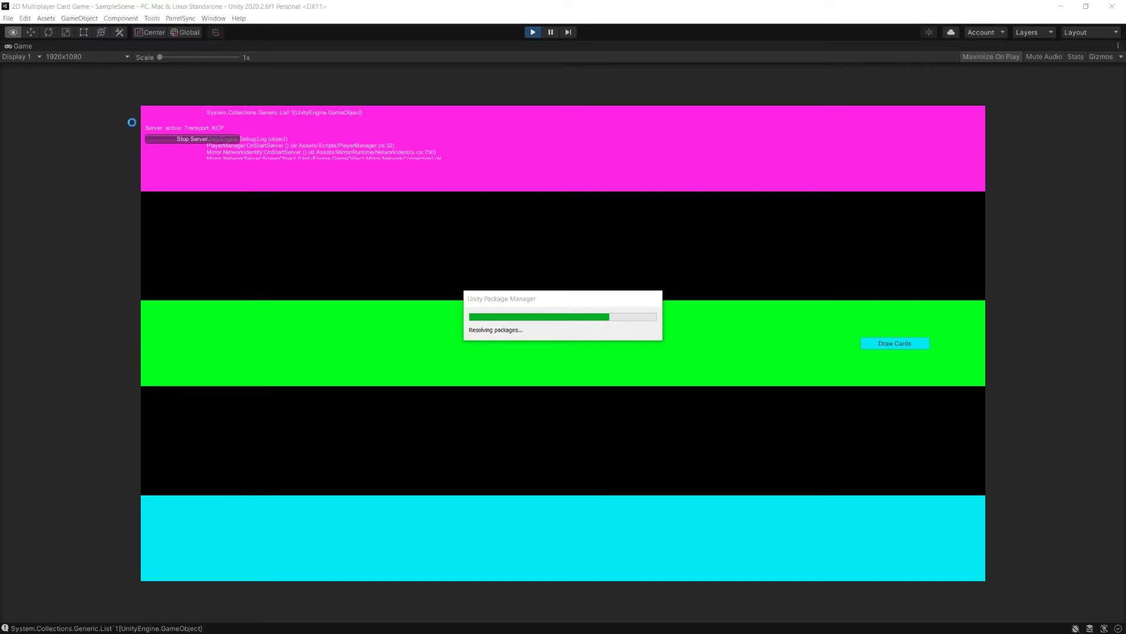
{"action": "key", "text": "t"}
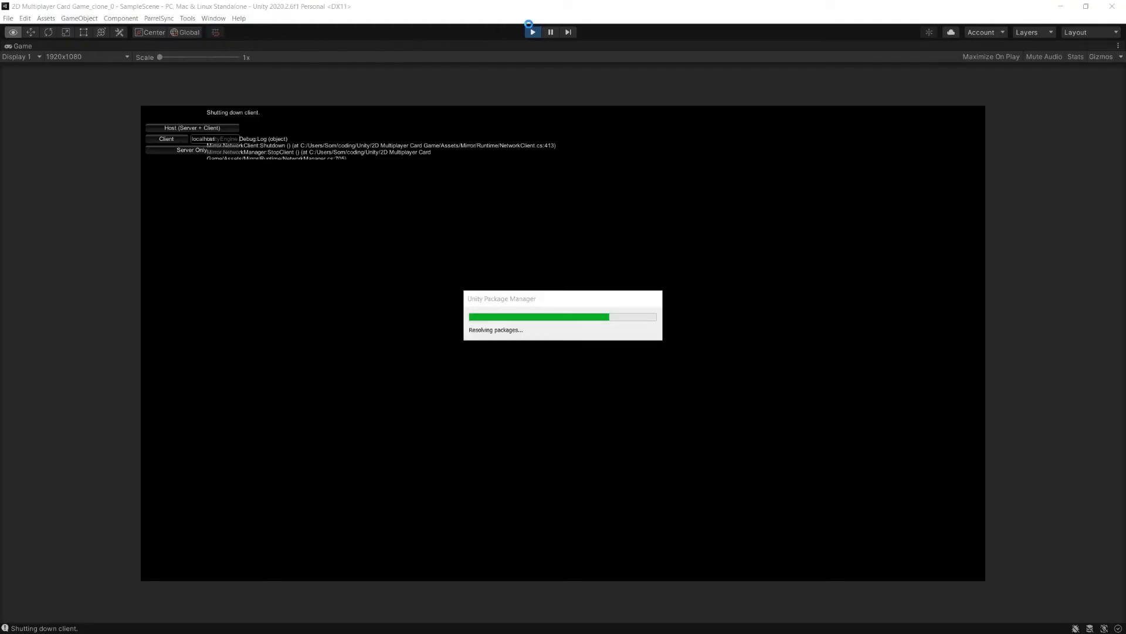
- Stop the clone's game, then restart the main project running as Server Only
{"action": "left_click", "coordinate": [532, 32]}
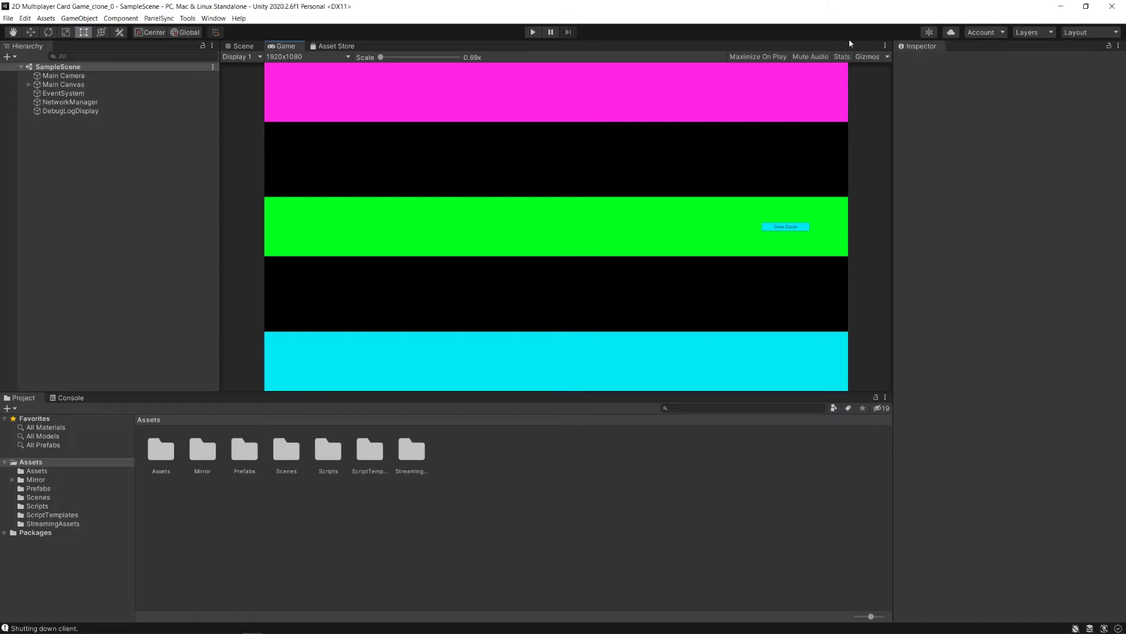
{"action": "key", "text": "alt+Tab"}
{"action": "key", "text": "Tab"}
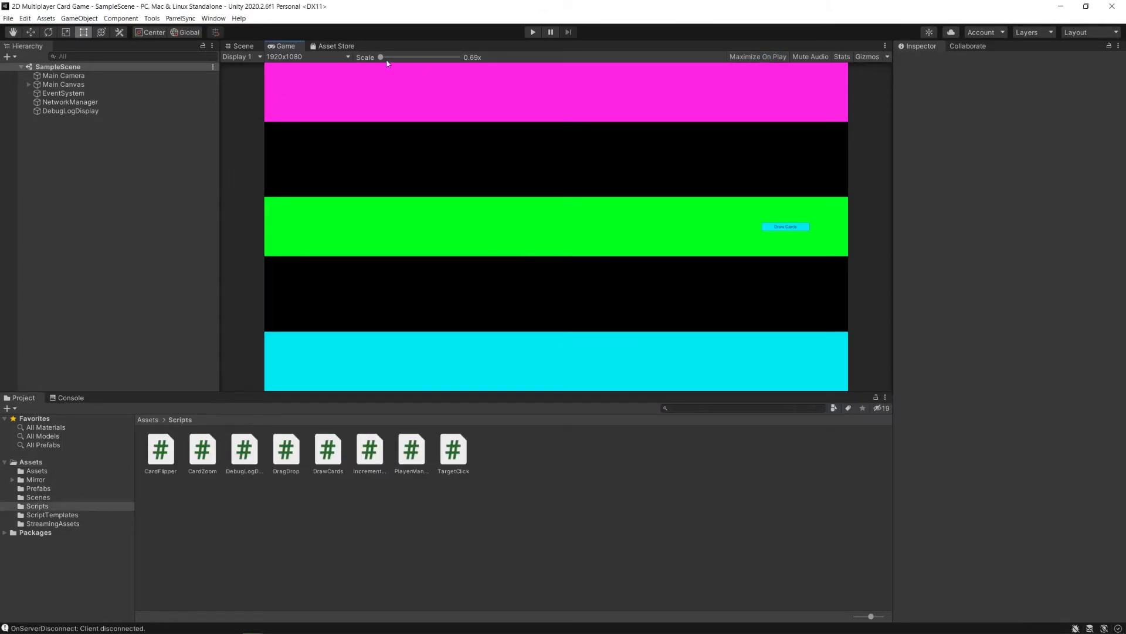
{"action": "left_click", "coordinate": [525, 36]}
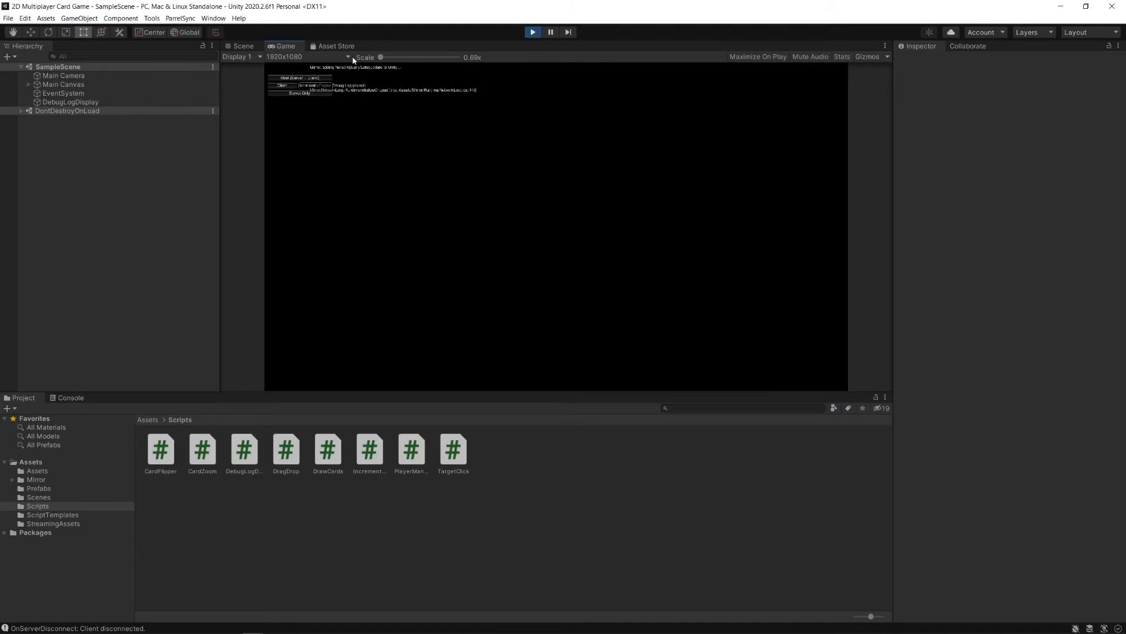
{"action": "left_click", "coordinate": [298, 94]}
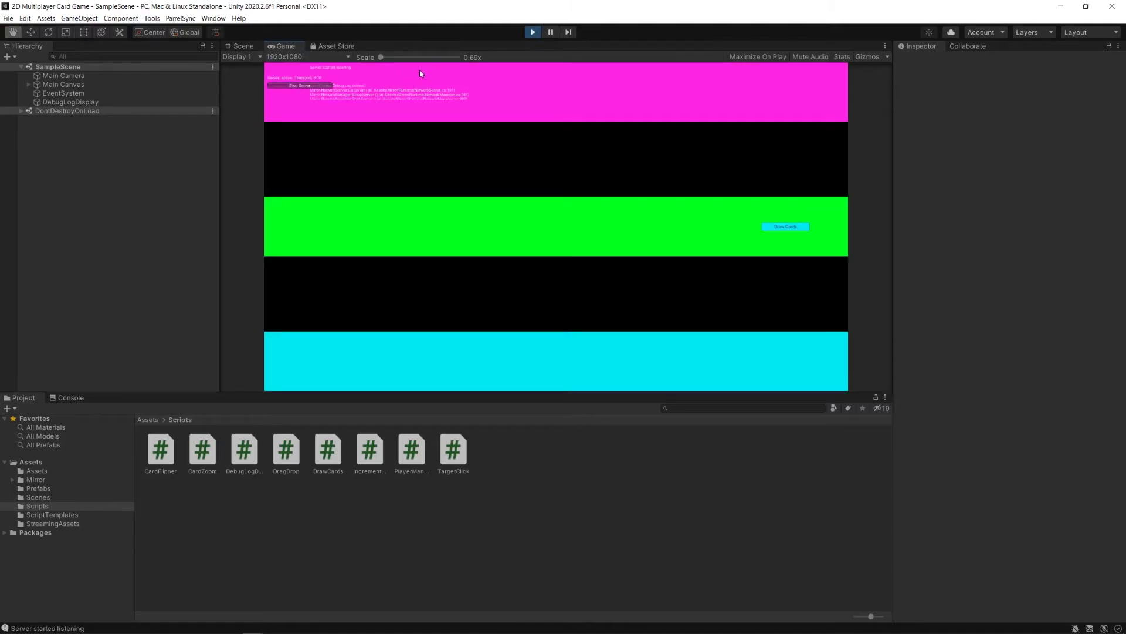
- Put the clone_0 editor back into play mode showing the network options
{"action": "key", "text": "alt+Tab"}
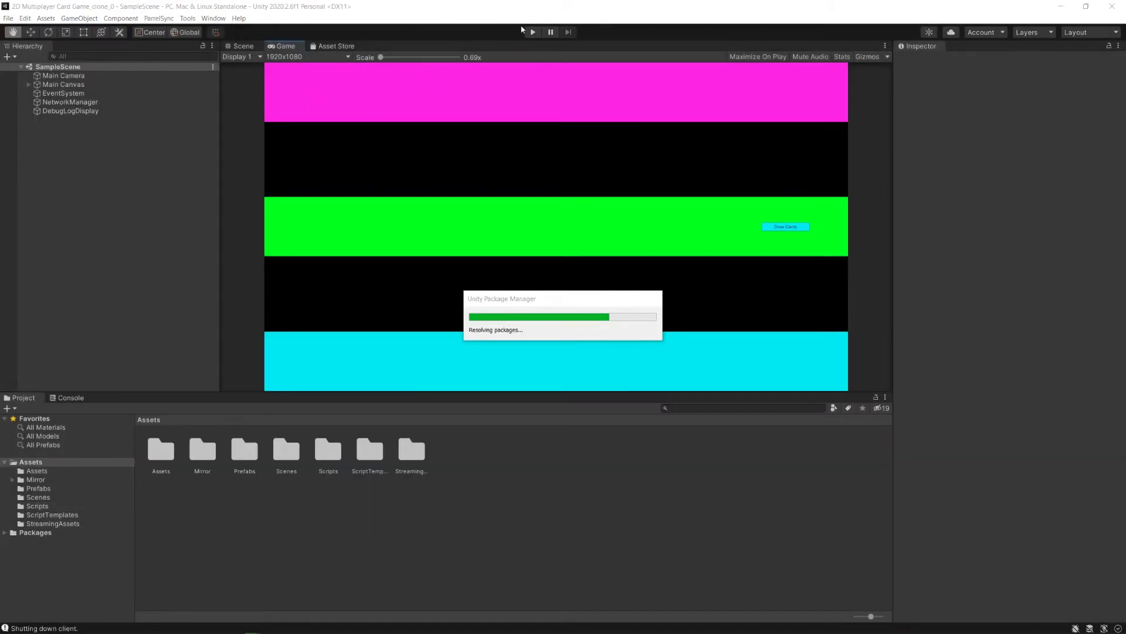
{"action": "left_click", "coordinate": [533, 33]}
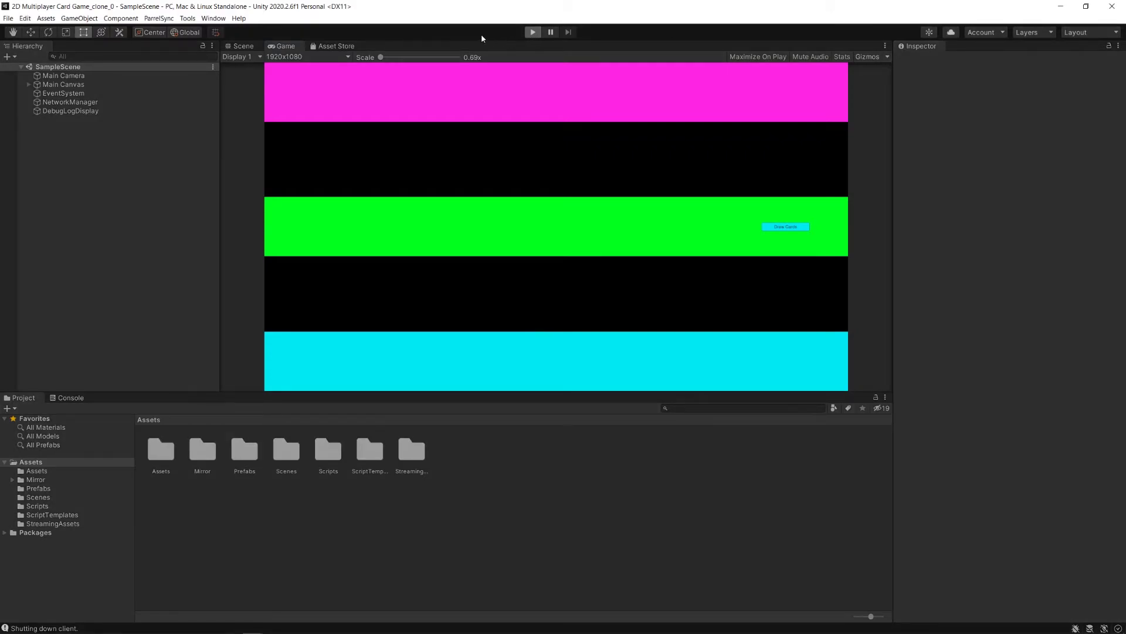
{"action": "key", "text": "alt+Tab"}
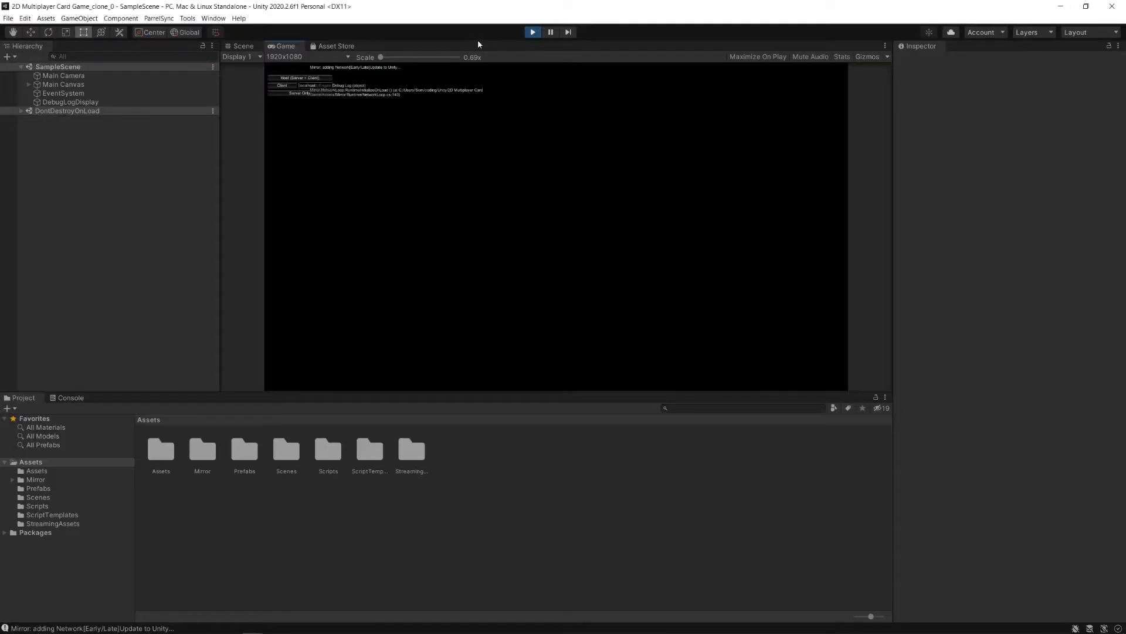
- Connect the clone as a client and deal five cards in the clone and standalone clients
{"action": "left_click", "coordinate": [290, 88]}
{"action": "left_click", "coordinate": [780, 227]}
- Play one card from each client into the green zone and show the Console log
{"action": "key", "text": "alt+Tab"}
{"action": "left_click", "coordinate": [970, 317]}
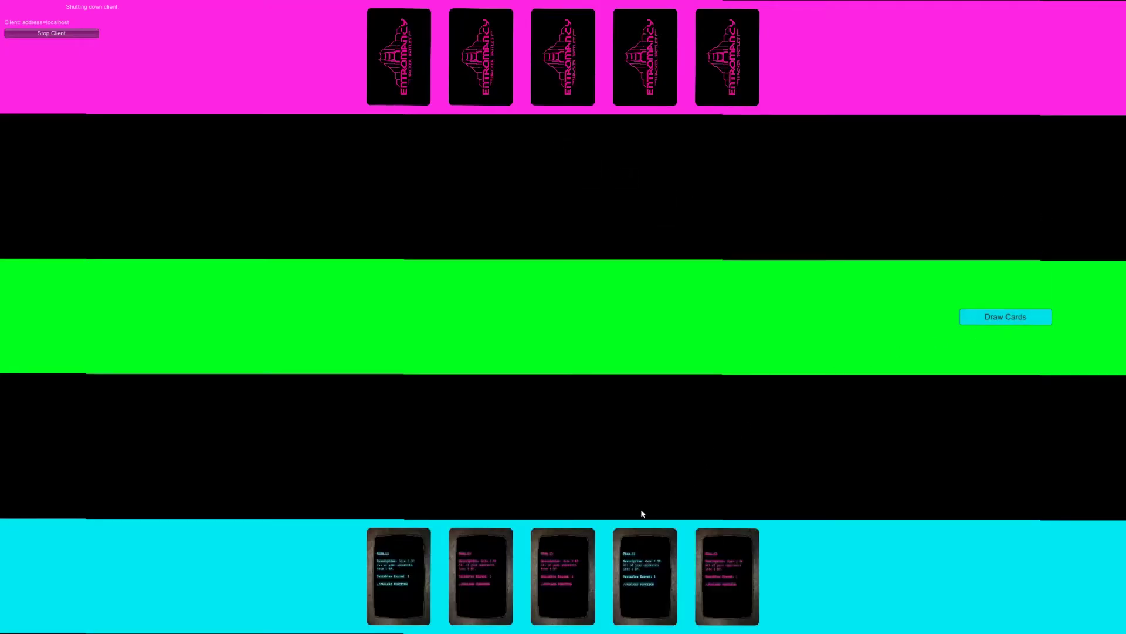
{"action": "mouse_move", "coordinate": [563, 575]}
{"action": "left_mouse_down"}
{"action": "mouse_move", "coordinate": [601, 370]}
{"action": "mouse_move", "coordinate": [593, 319]}
{"action": "left_mouse_up"}
{"action": "key", "text": "alt+Tab"}
{"action": "left_click_drag", "start_coordinate": [556, 360], "coordinate": [492, 247]}
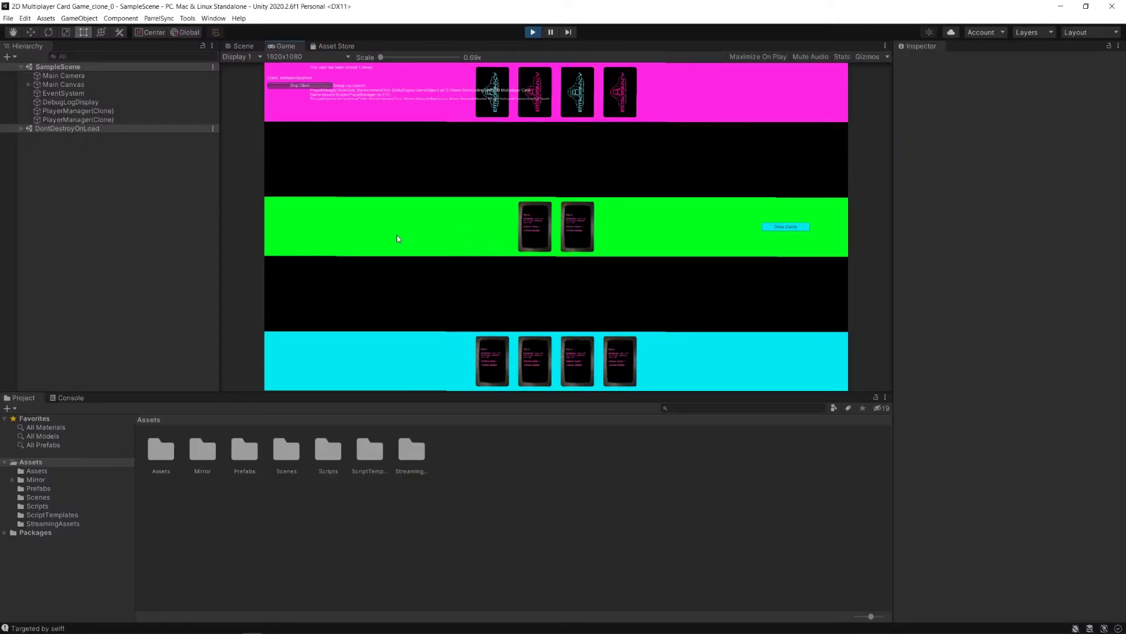
{"action": "left_click", "coordinate": [70, 398]}
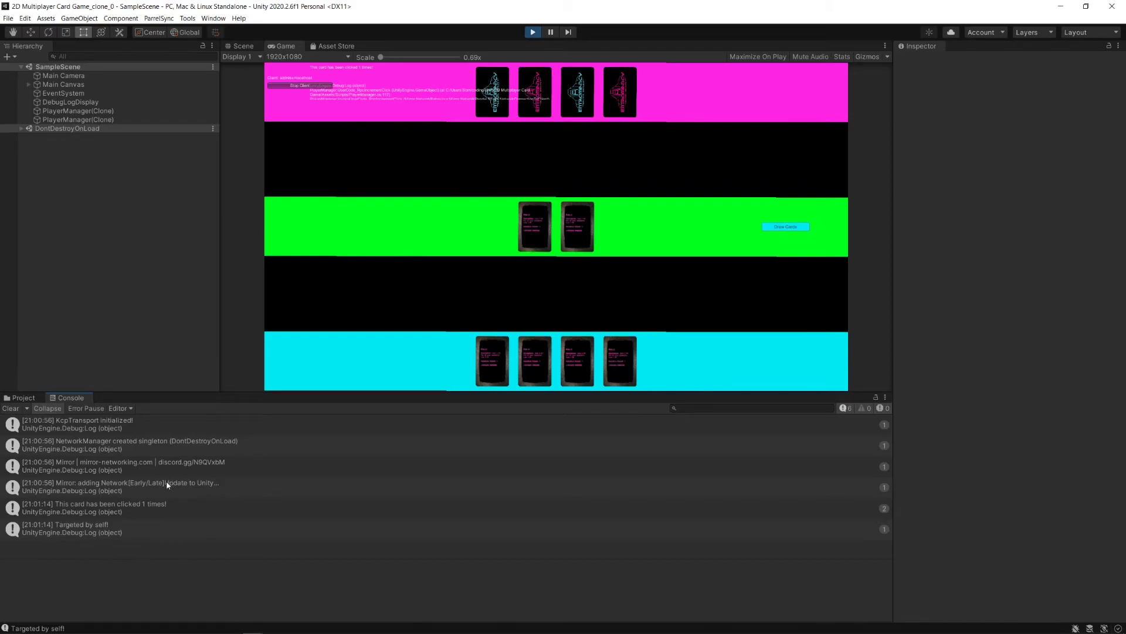
- Click played cards in the clone and built clients so the Console reaches 'clicked 9 times!'
{"action": "left_click", "coordinate": [502, 365]}
{"action": "left_click", "coordinate": [503, 365]}
{"action": "left_click", "coordinate": [504, 364]}
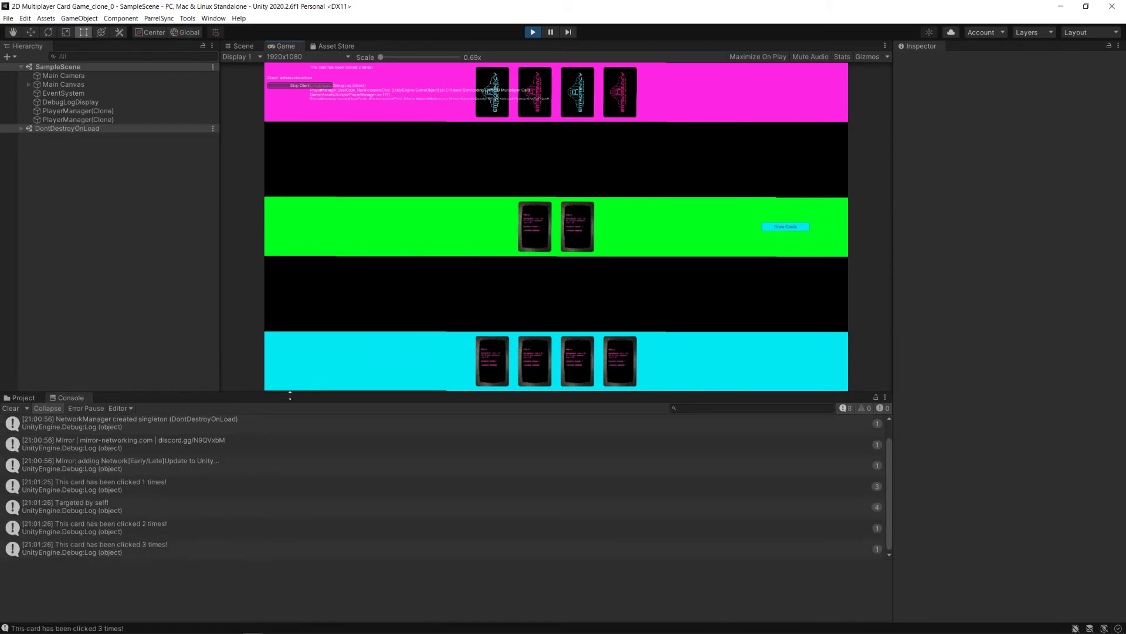
{"action": "key", "text": "alt+Tab"}
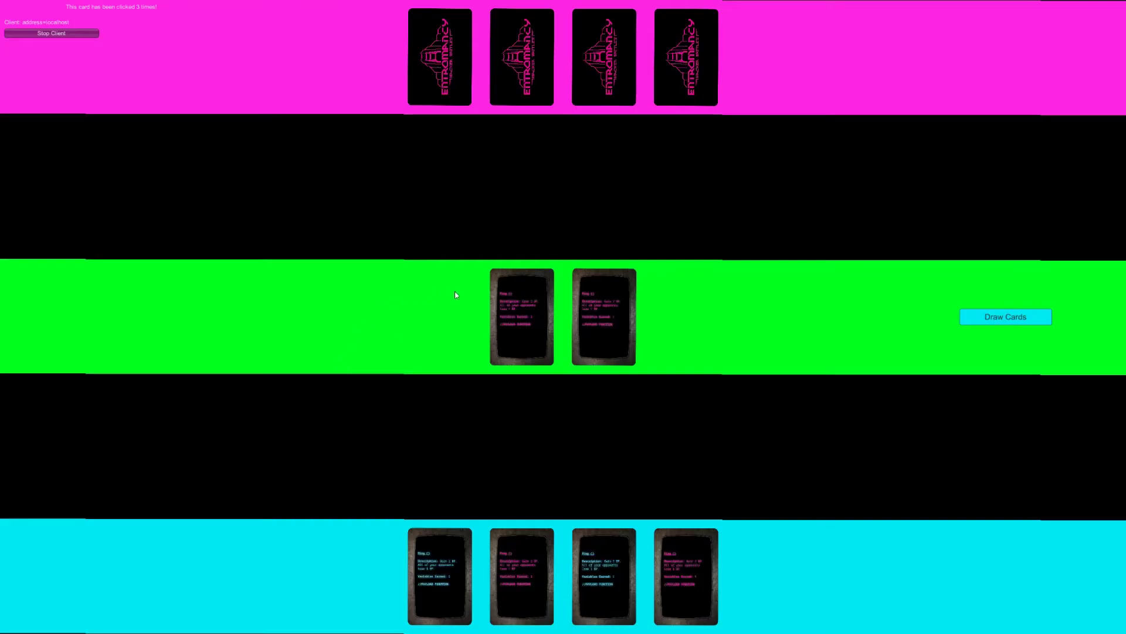
{"action": "left_click", "coordinate": [444, 540]}
{"action": "key", "text": "alt+Tab"}
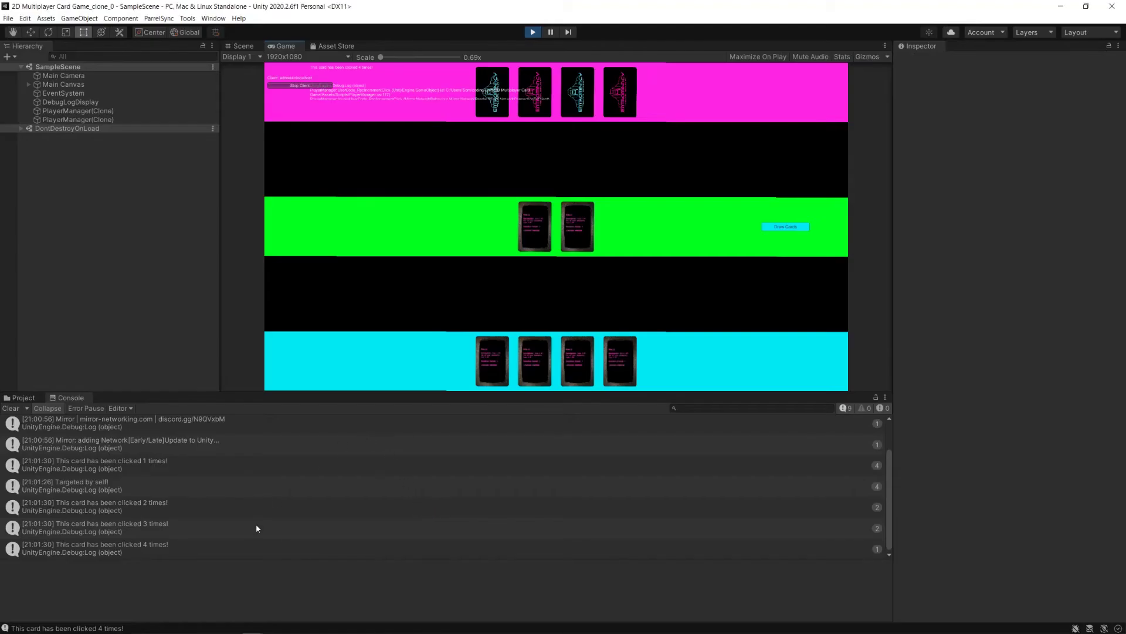
{"action": "key", "text": "alt+Tab"}
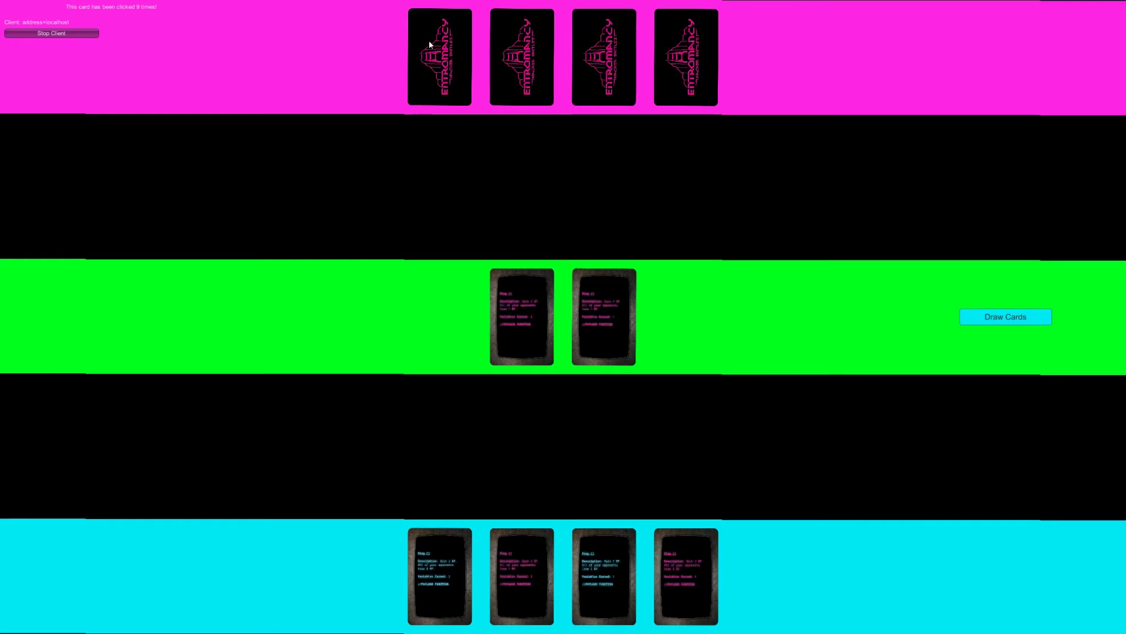
{"action": "key", "text": "alt+Tab"}
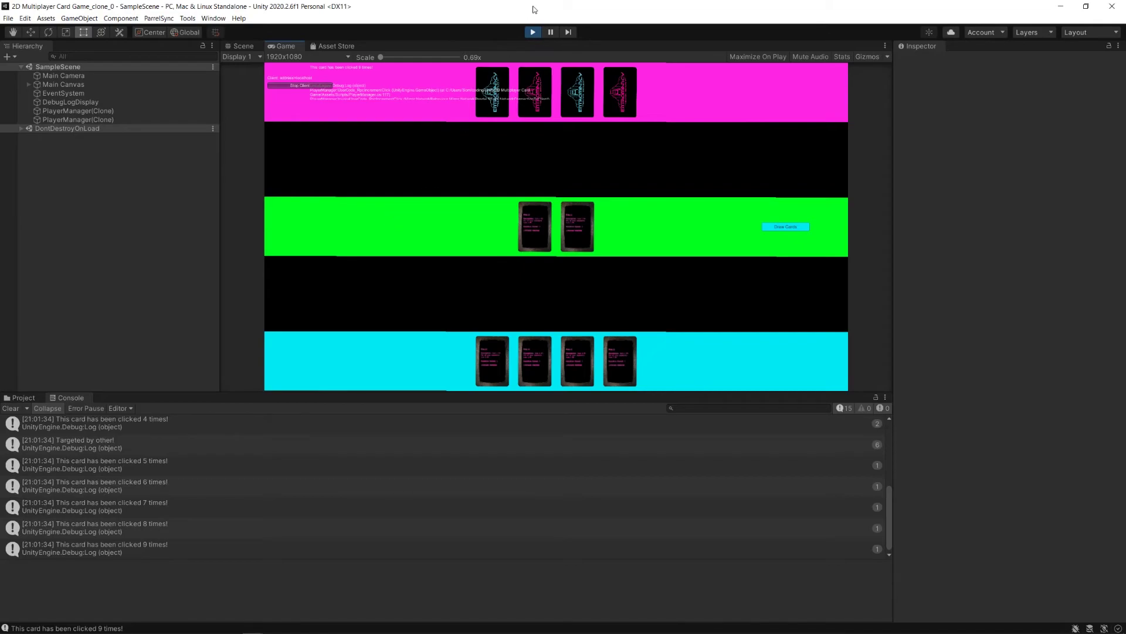
- Bring Chrome forward on the Mirror Server Hosting guide's Introduction about testing builds
{"action": "key", "text": "alt+Tab"}
{"action": "key", "text": "alt+Tab"}
{"action": "key", "text": "alt+Tab"}
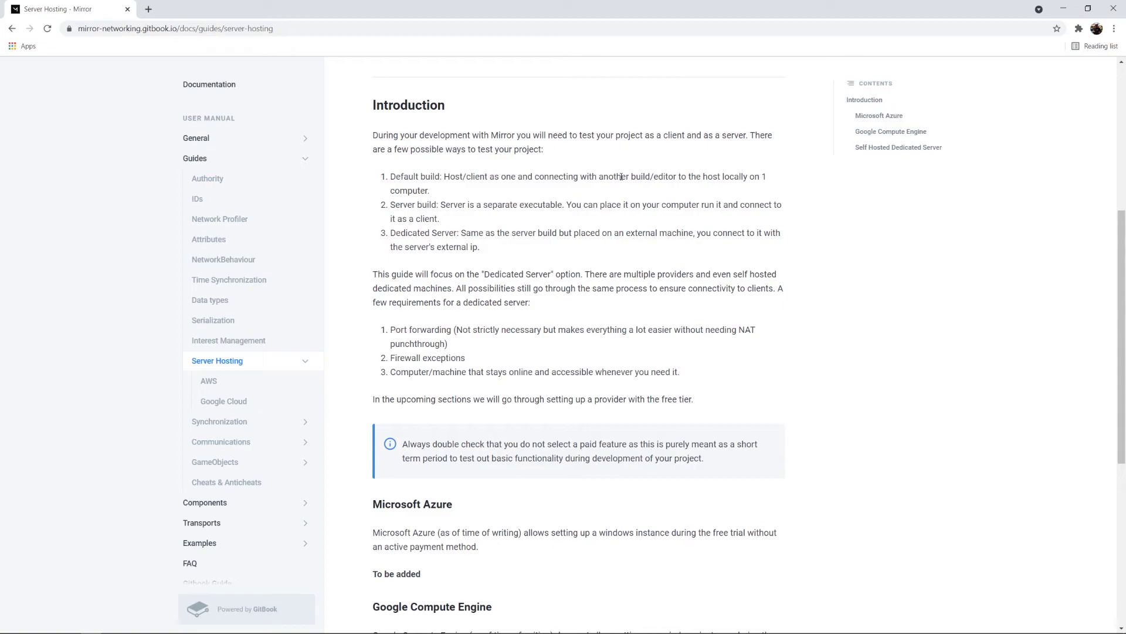
- Return to the main 2D Multiplayer Card Game editor showing the spawned Card1 and Card2 clones
{"action": "key", "text": "alt+Tab"}
{"action": "key", "text": "alt+Tab"}
{"action": "key", "text": "alt+Tab"}
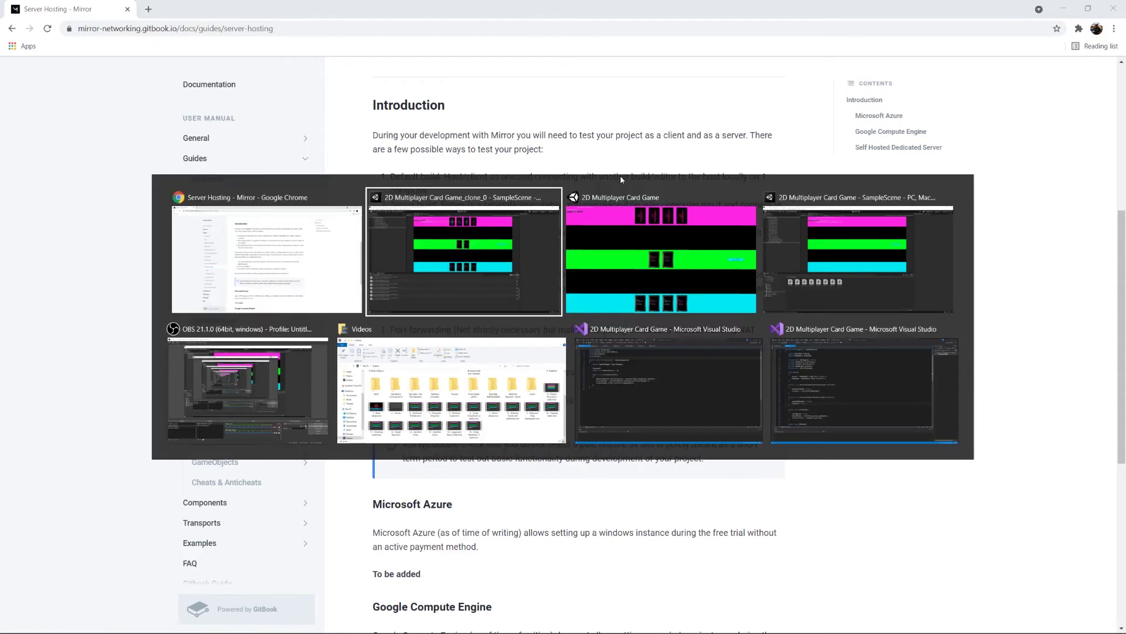
{"action": "key", "text": "alt+Tab"}
{"action": "key", "text": "alt+Tab"}
{"action": "key", "text": "alt+Tab"}
{"action": "key", "text": "alt+Tab"}
{"action": "key", "text": "alt+Tab"}
{"action": "key", "text": "alt+Tab"}
{"action": "key", "text": "alt+Tab"}
{"action": "key", "text": "alt+Tab"}
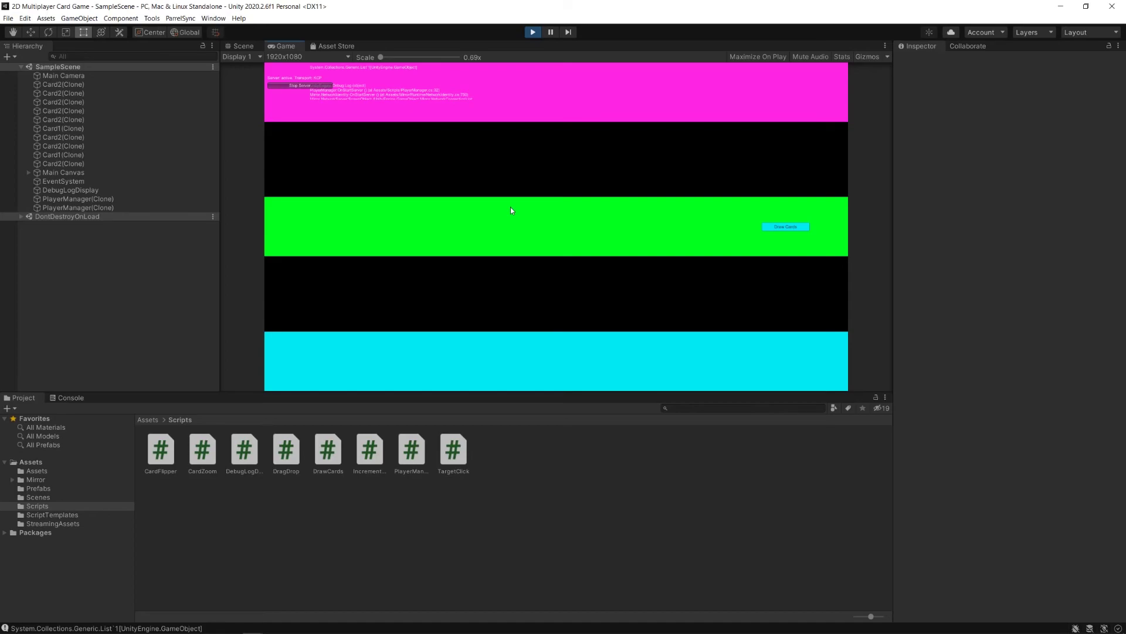
- Bring the Server Hosting - Mirror page in Chrome back to the front
{"action": "key", "text": "alt+Tab"}
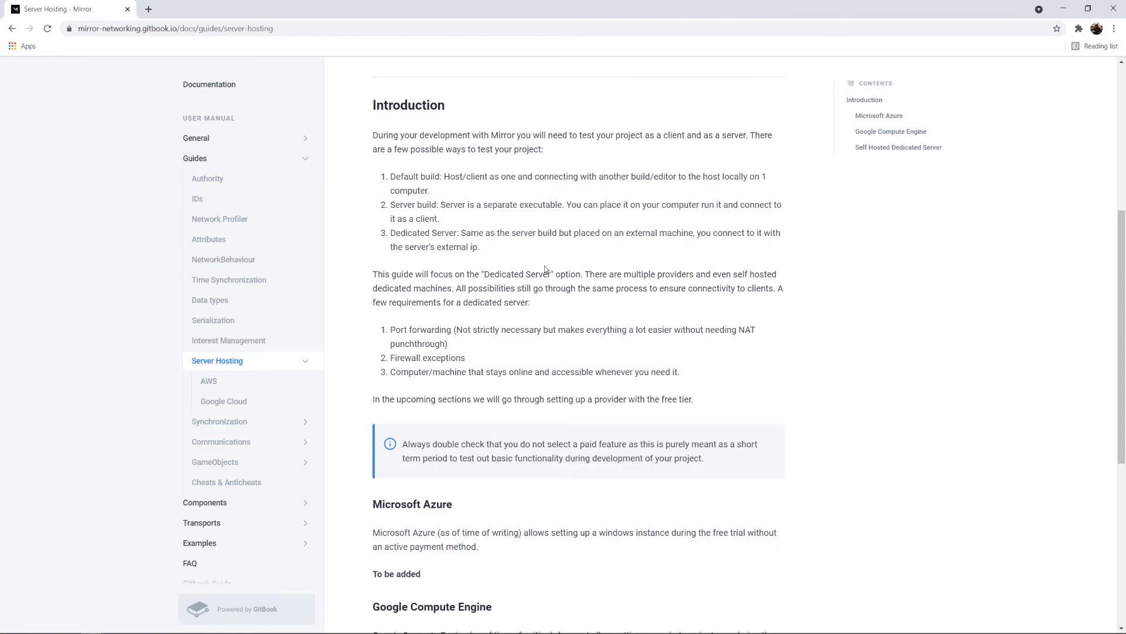
- Exit play mode and expand Assets > Mirror > Examples to list Basic, Chat, Pong and Tanks
{"action": "key", "text": "alt+Tab"}
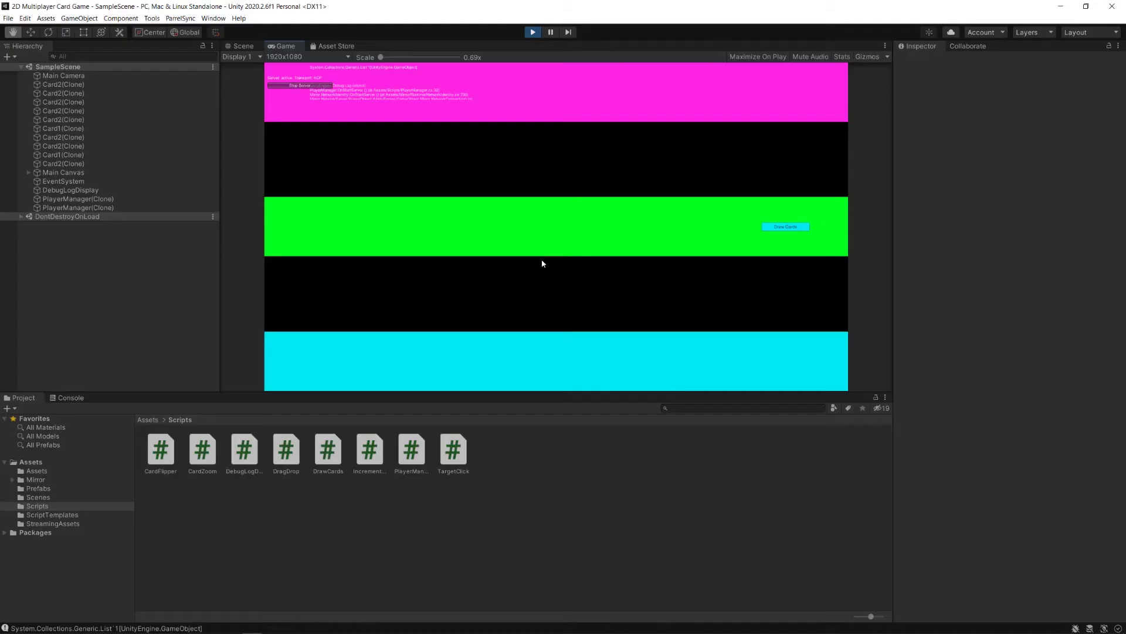
{"action": "left_click", "coordinate": [533, 32]}
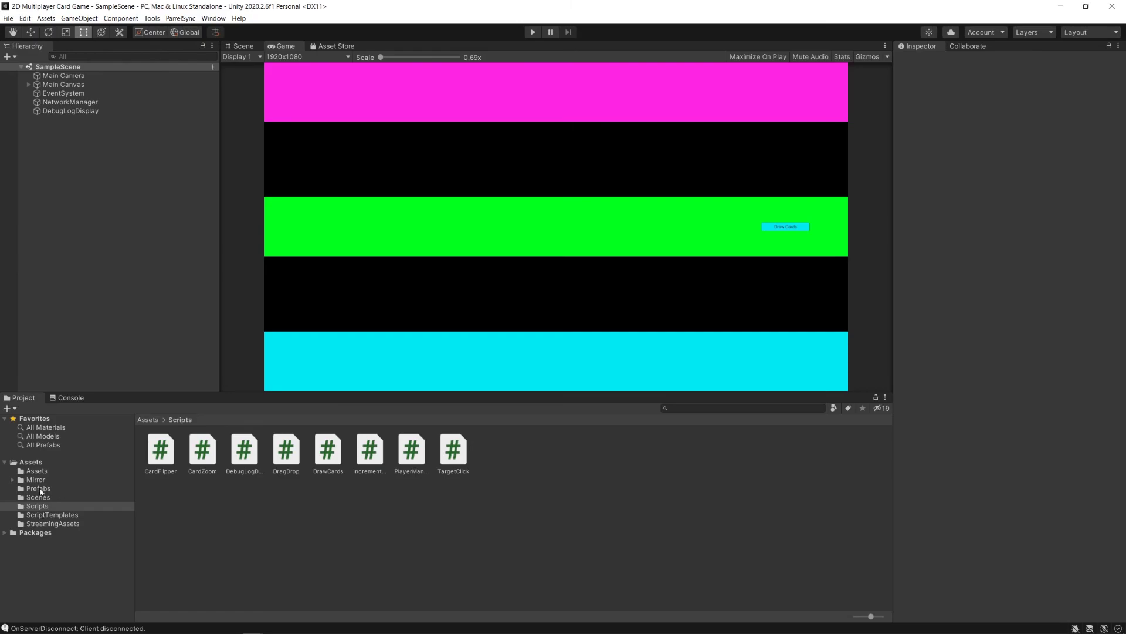
{"action": "left_click", "coordinate": [13, 480]}
{"action": "scroll", "coordinate": [55, 449], "scroll_direction": "down", "scroll_amount": 1}
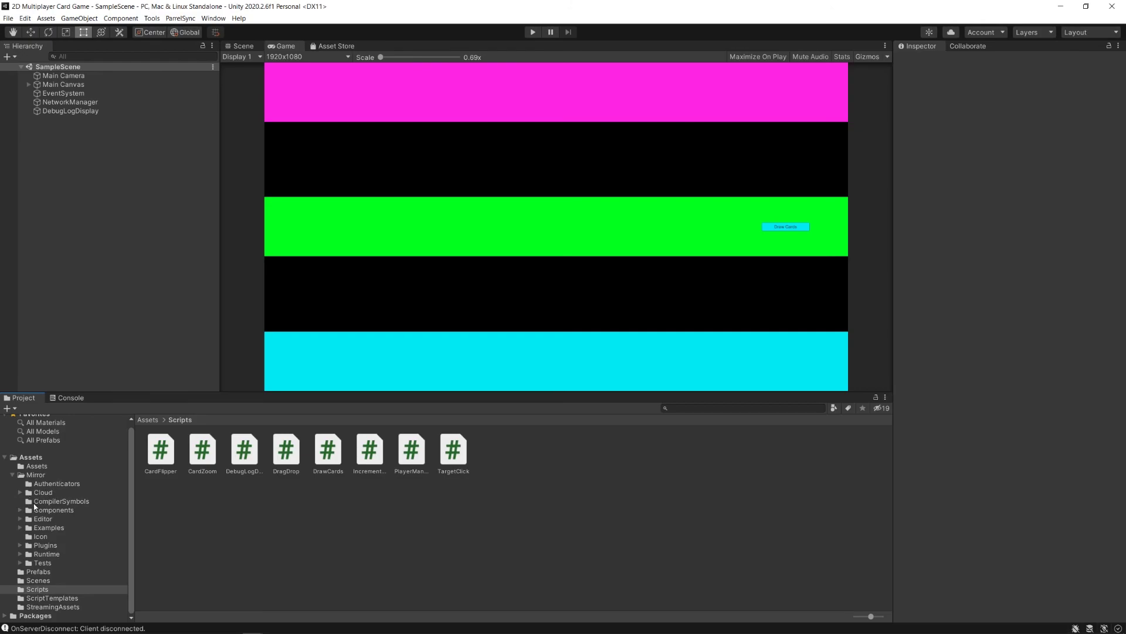
{"action": "left_click", "coordinate": [20, 527]}
{"action": "scroll", "coordinate": [34, 530], "scroll_direction": "down", "scroll_amount": 3}
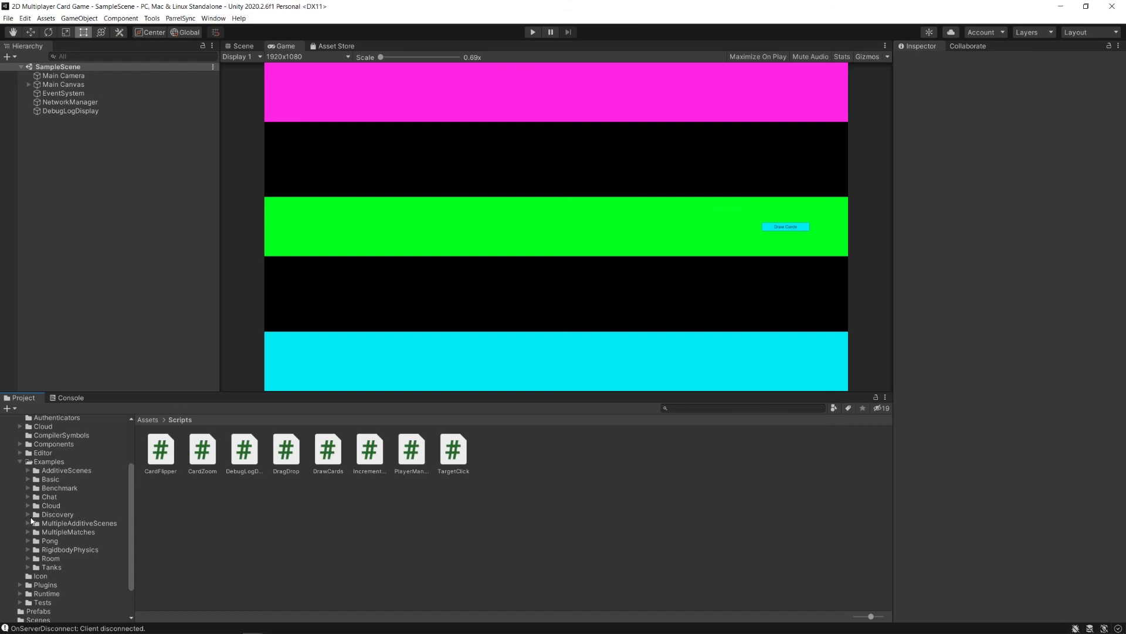
- Open the Mirror Examples Room folder showing Materials, Prefabs, Scenes, Scripts and README
{"action": "left_click", "coordinate": [34, 559]}
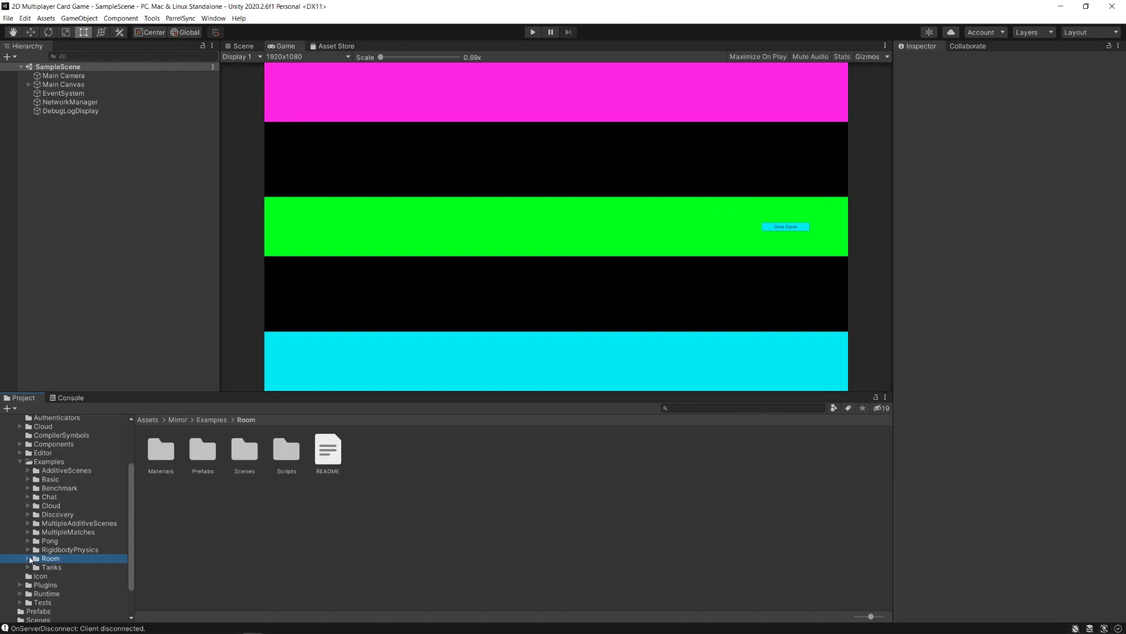